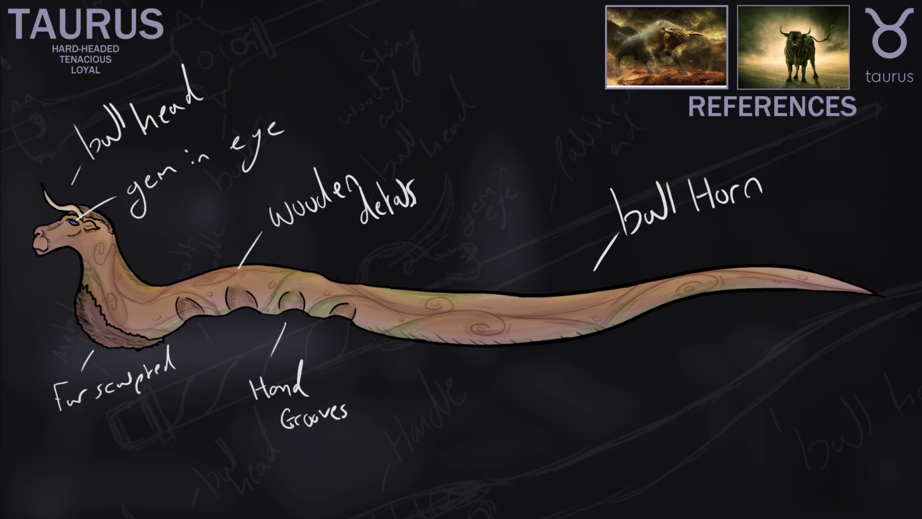
# Review the Taurus wand concept on the Hogwarts Legacy Wand Moodboard.
pyautogui.scroll(-8, 503, 243)
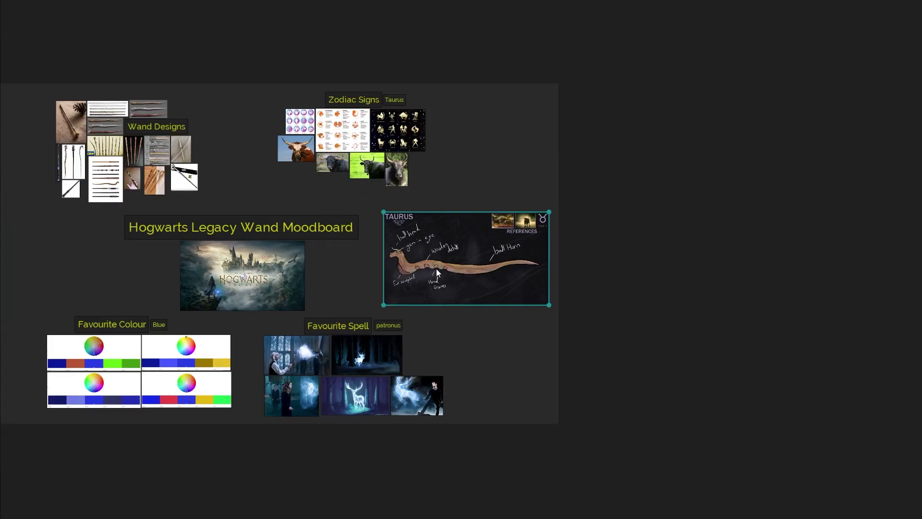
pyautogui.moveTo(436, 268); pyautogui.dragTo(543, 264, button='middle')
pyautogui.scroll(1, 463, 262)
pyautogui.click(463, 262)
pyautogui.moveTo(432, 275); pyautogui.dragTo(500, 276, button='middle')
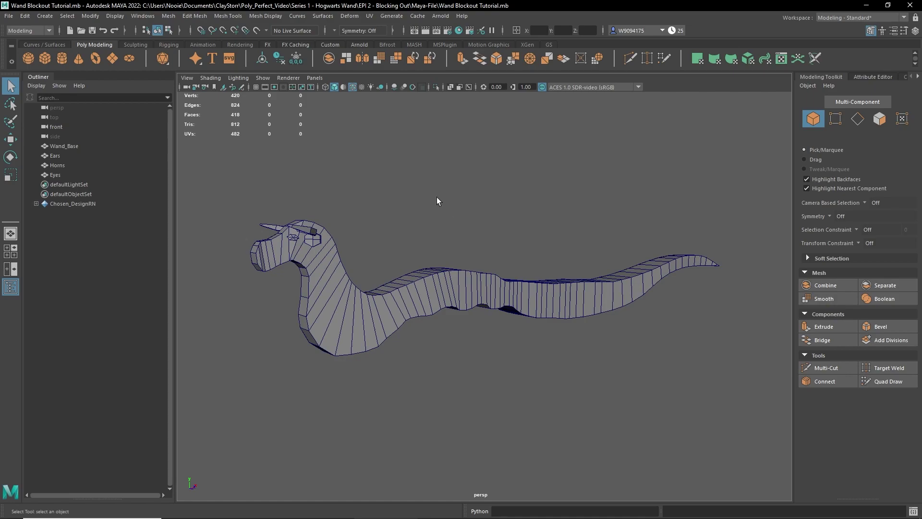
# In Maya, select the four wand meshes Wand_Base, Ears, Horns and Eyes.
pyautogui.keyDown('alt'); pyautogui.moveTo(438, 200); pyautogui.dragTo(484, 223); pyautogui.keyUp('alt')
pyautogui.moveTo(483, 223)
pyautogui.keyDown('alt'); pyautogui.mouseDown(button='right')
pyautogui.moveTo(442, 208)
pyautogui.moveTo(473, 220)
pyautogui.mouseUp(button='right'); pyautogui.keyUp('alt')
pyautogui.keyDown('alt'); pyautogui.moveTo(496, 225); pyautogui.dragTo(482, 227, button='middle'); pyautogui.keyUp('alt')
pyautogui.keyDown('alt'); pyautogui.moveTo(482, 227); pyautogui.dragTo(474, 222); pyautogui.keyUp('alt')
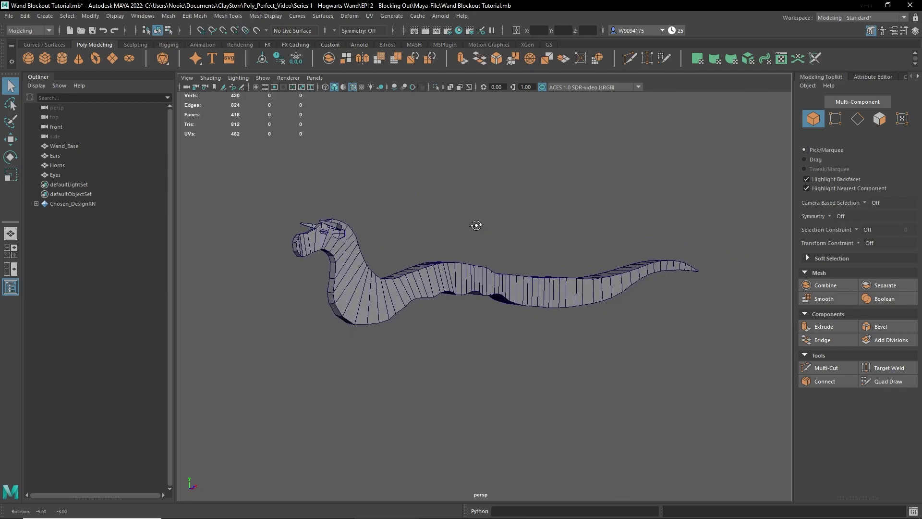
pyautogui.moveTo(271, 360); pyautogui.dragTo(754, 153)
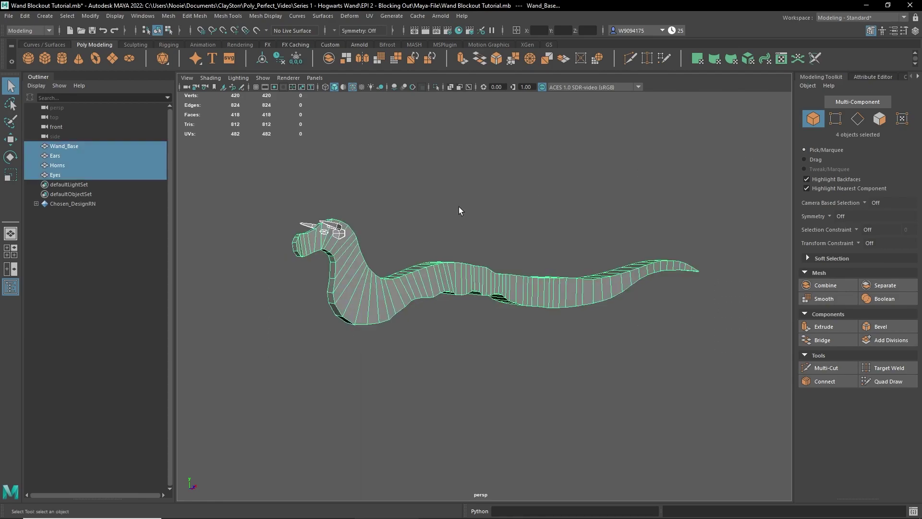
pyautogui.click(16, 286)
pyautogui.click(17, 286)
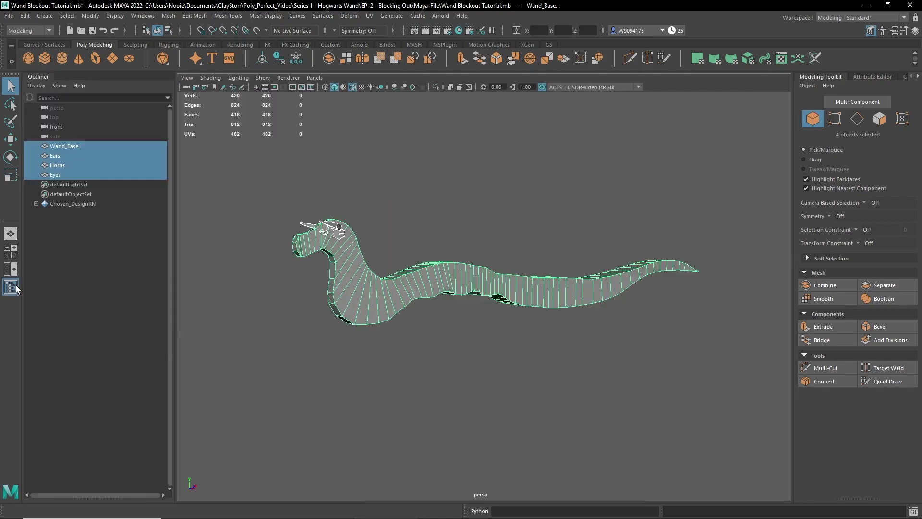
pyautogui.click(65, 145)
pyautogui.keyDown('shift'); pyautogui.click(72, 175); pyautogui.keyUp('shift')
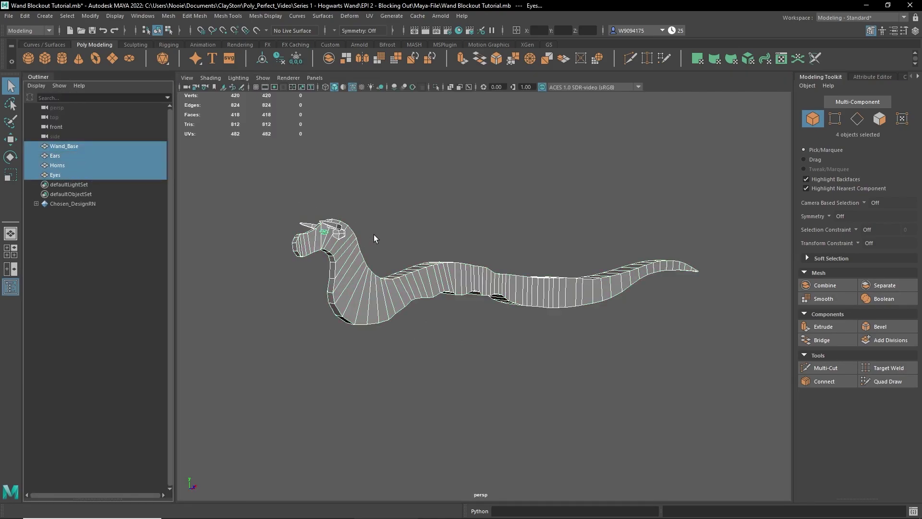
pyautogui.keyDown('alt'); pyautogui.moveTo(374, 234); pyautogui.dragTo(382, 235); pyautogui.keyUp('alt')
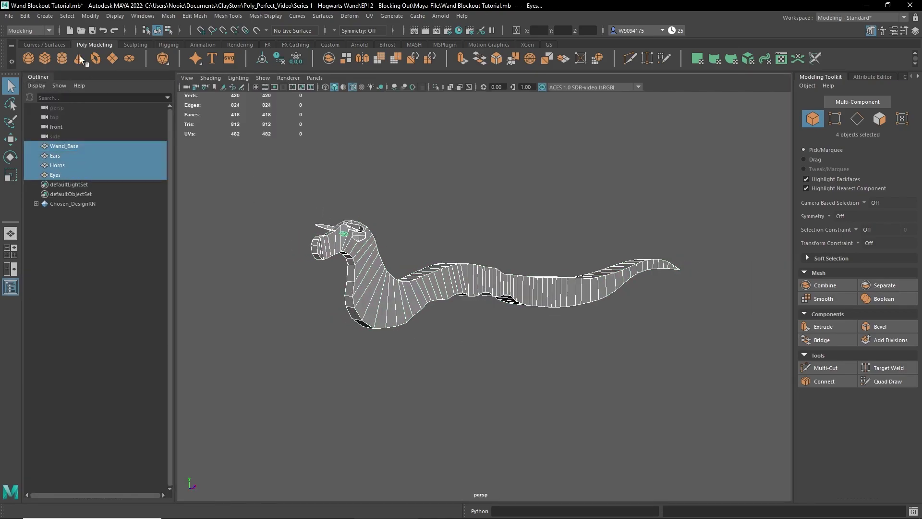
# Start exporting the selected meshes and set the destination to the "Wand Sculpting Files" folder inside "EPI 6 - Wand Sculpting 1".
pyautogui.click(14, 18)
pyautogui.click(52, 142)
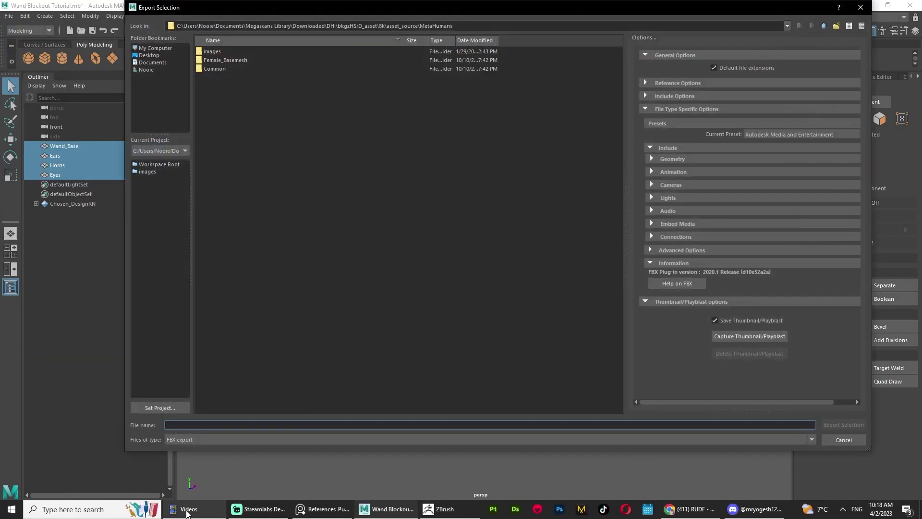
pyautogui.click(196, 510)
pyautogui.tripleClick(395, 26)
pyautogui.write('C:\\Users\\Nooie\\Documents\\ClayStorr\\Poly_Perfect_Video\\Series 1 - Hogwarts Wand\\EPI 6 - Wand Sculpting 1\\Wand Sculpting Files')
pyautogui.press('Return')
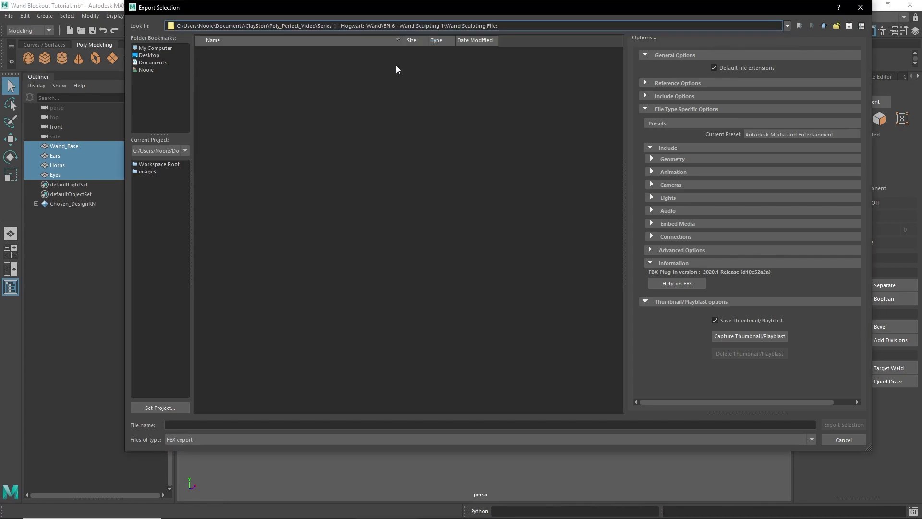
# Export the selection in OBJexport format with the file name Wand_Blockout.
pyautogui.click(215, 439)
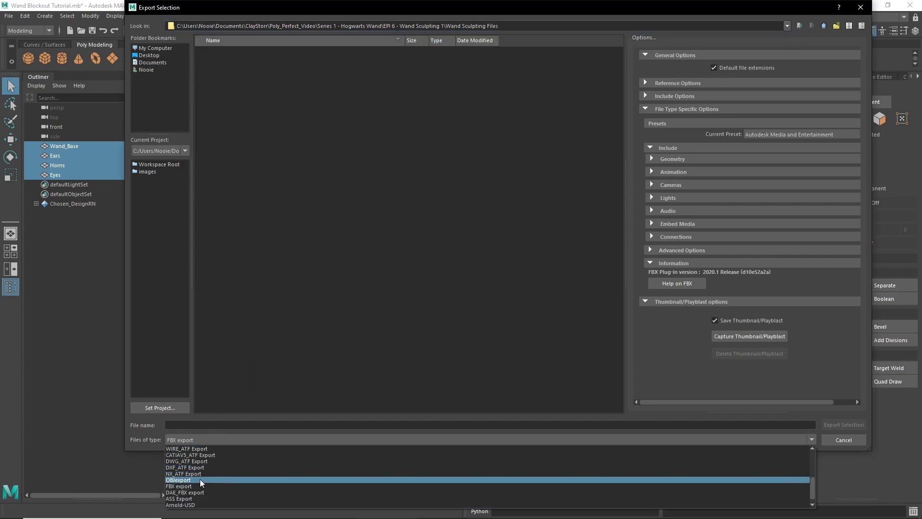
pyautogui.click(182, 482)
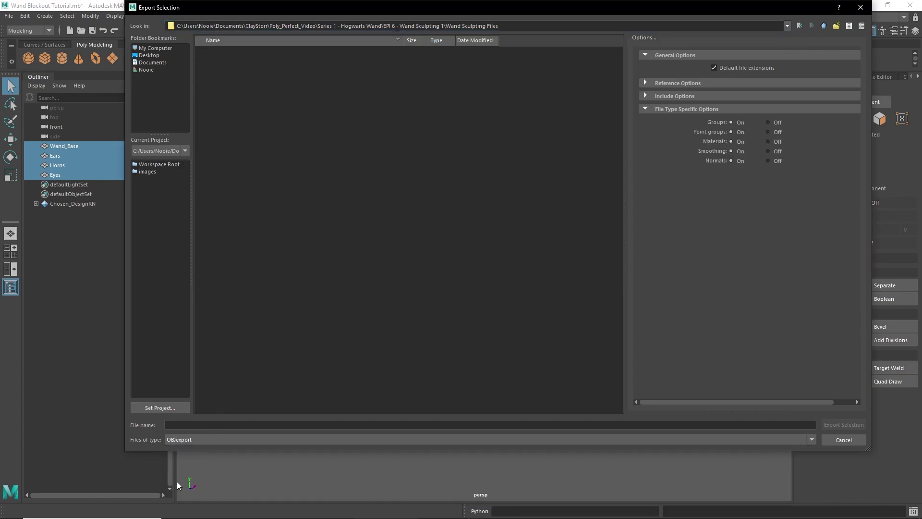
pyautogui.click(206, 425)
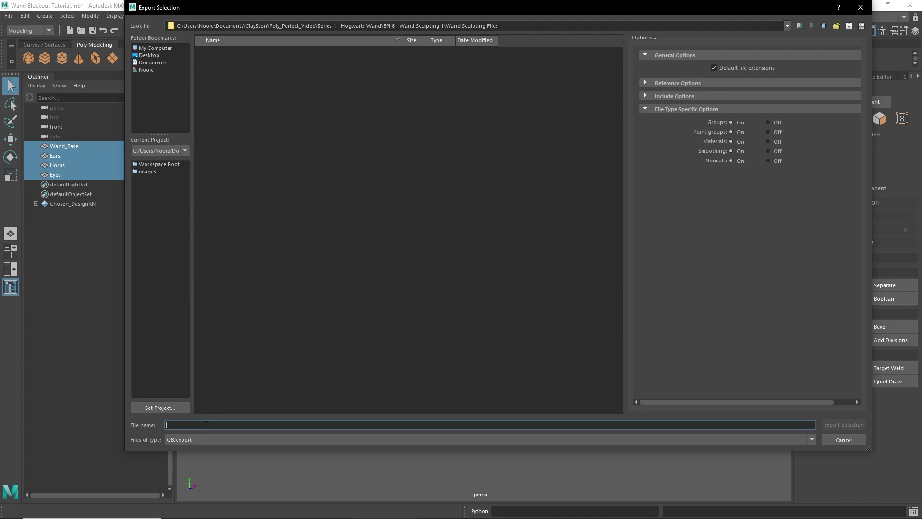
pyautogui.write('Wand')
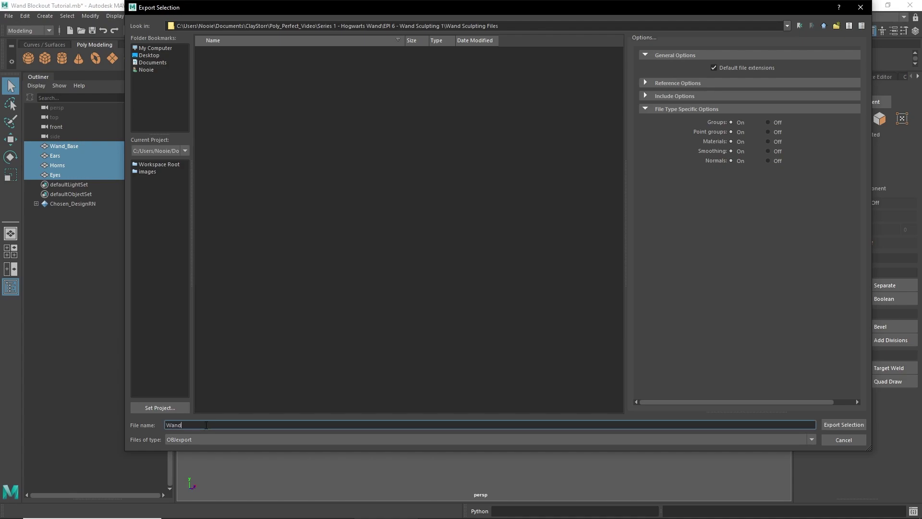
pyautogui.write('_Blockout')
pyautogui.click(831, 425)
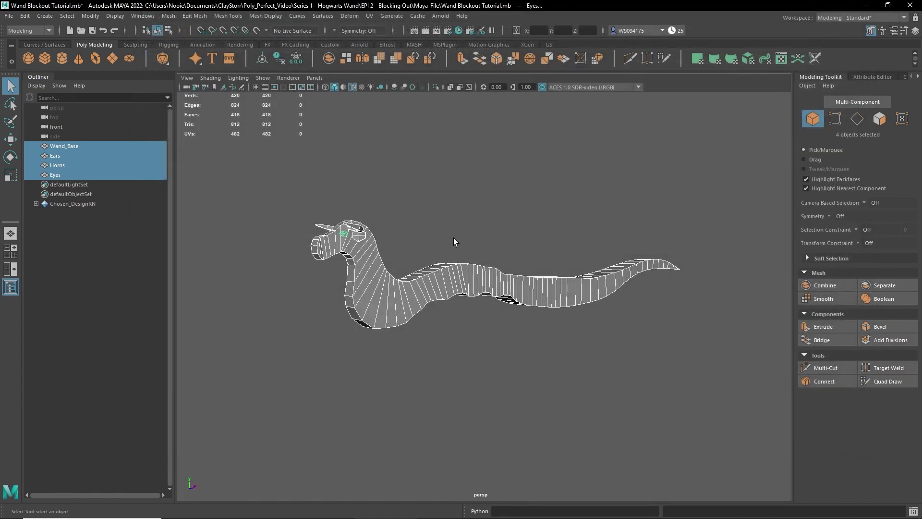
# Switch to ZBrush, load the DynaMesh_Sphere_128 project and insert a Cube3D as a new subtool.
pyautogui.click(455, 243)
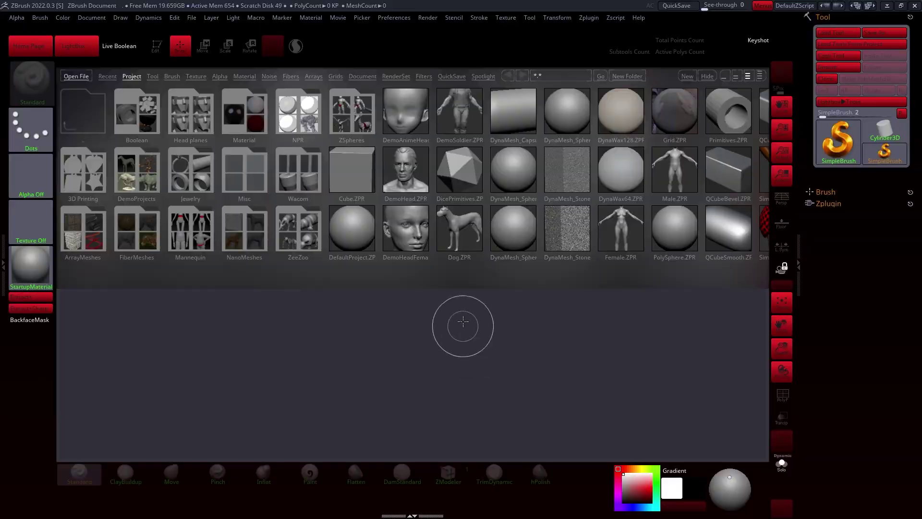
pyautogui.click(512, 173)
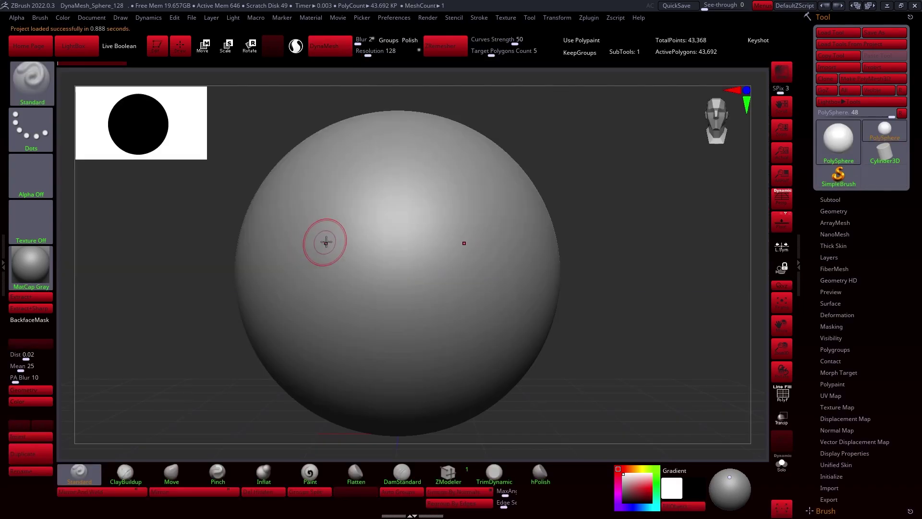
pyautogui.click(819, 201)
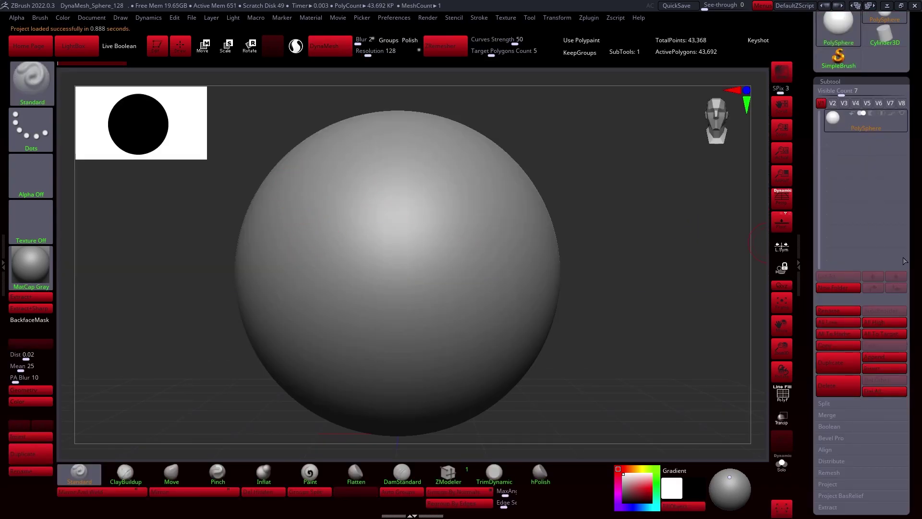
pyautogui.click(884, 368)
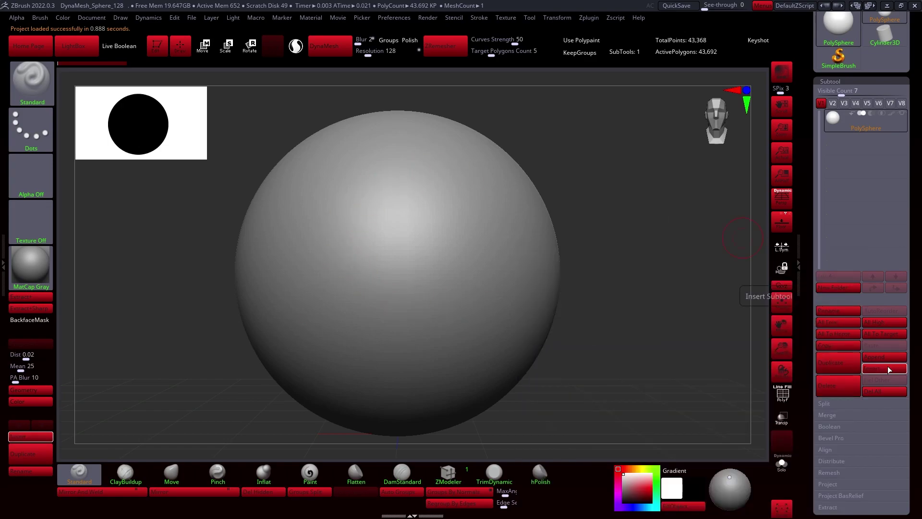
pyautogui.click(884, 368)
pyautogui.click(580, 318)
pyautogui.moveTo(613, 308); pyautogui.dragTo(697, 307)
pyautogui.moveTo(781, 348); pyautogui.dragTo(755, 334)
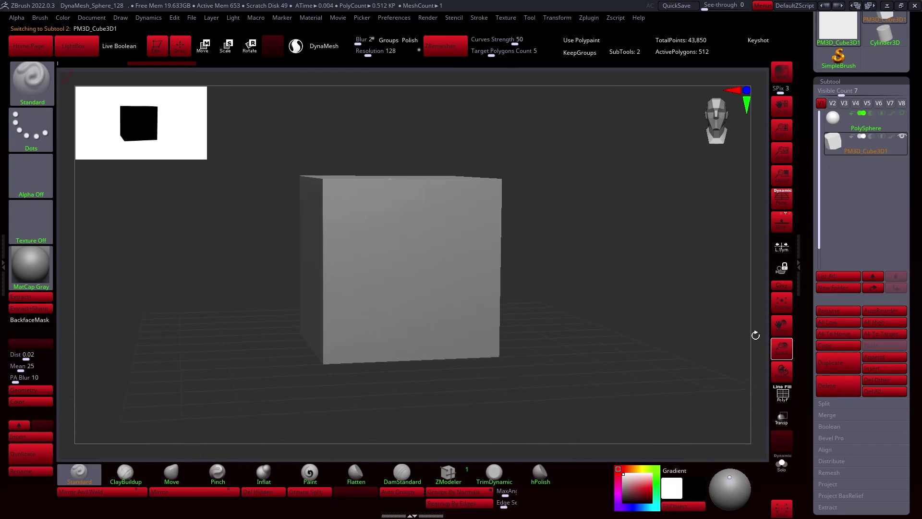
pyautogui.moveTo(614, 288); pyautogui.dragTo(645, 310)
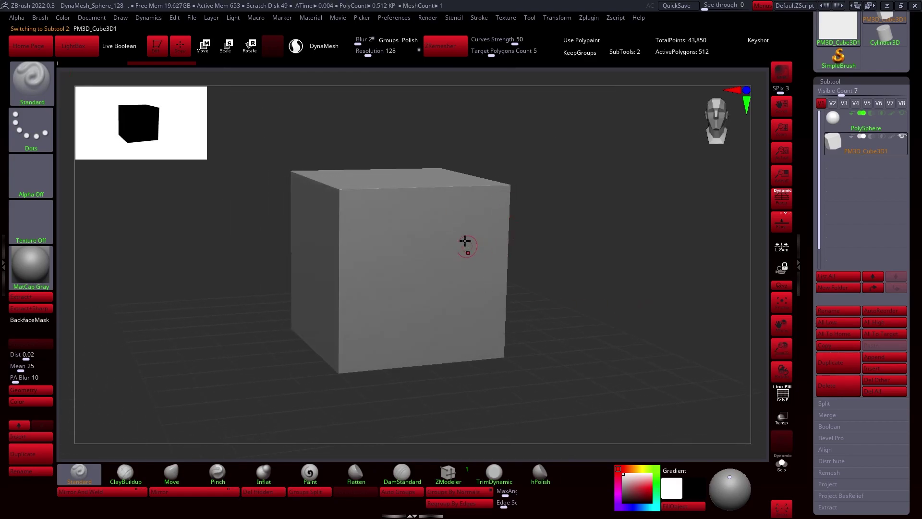
pyautogui.moveTo(596, 226); pyautogui.dragTo(552, 250)
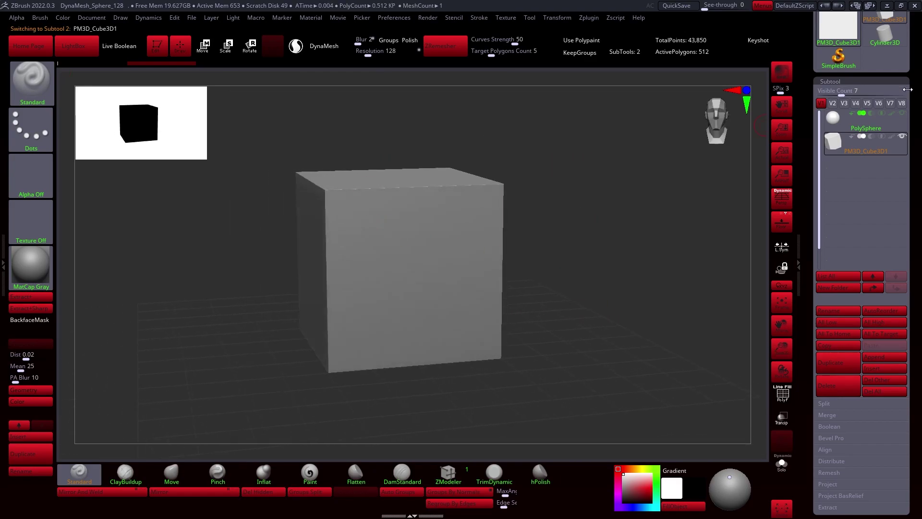
# Import Wand_Blockout.obj from the "Wand Sculpting Files" folder in place of the cube subtool.
pyautogui.scroll(6, 833, 86)
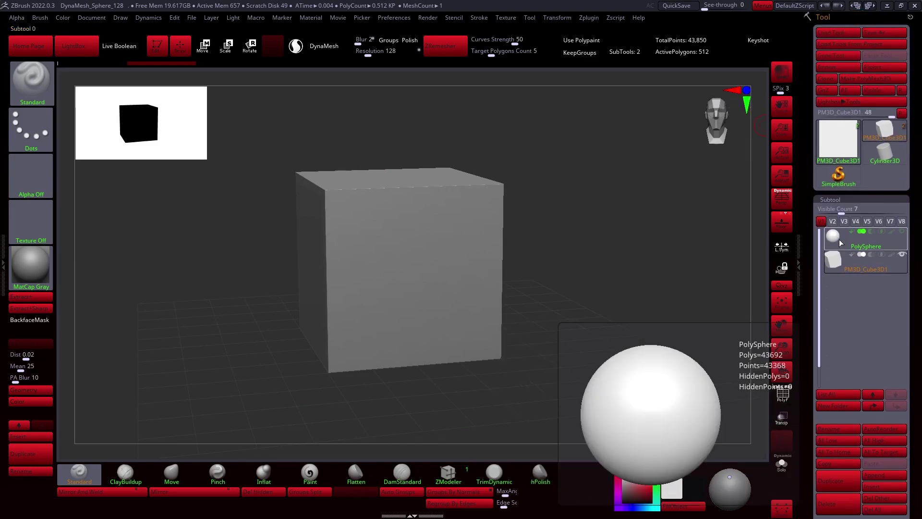
pyautogui.moveTo(839, 243)
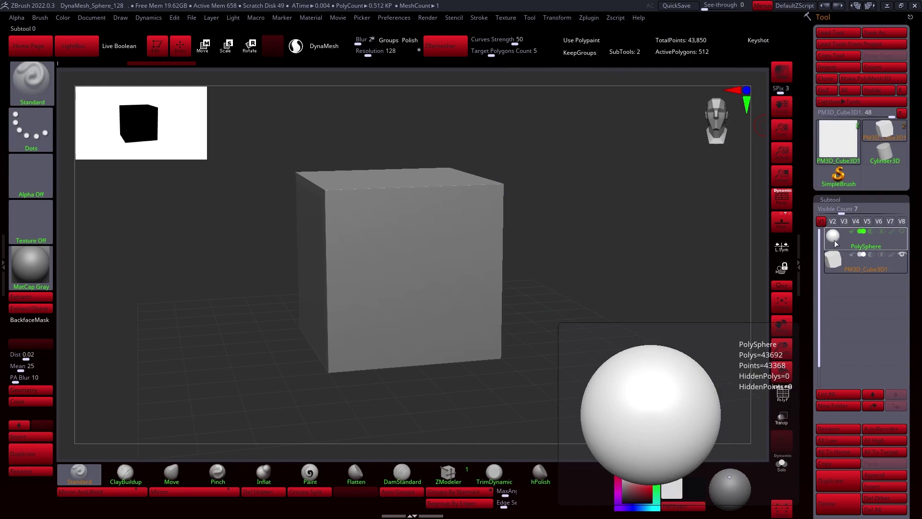
pyautogui.click(819, 67)
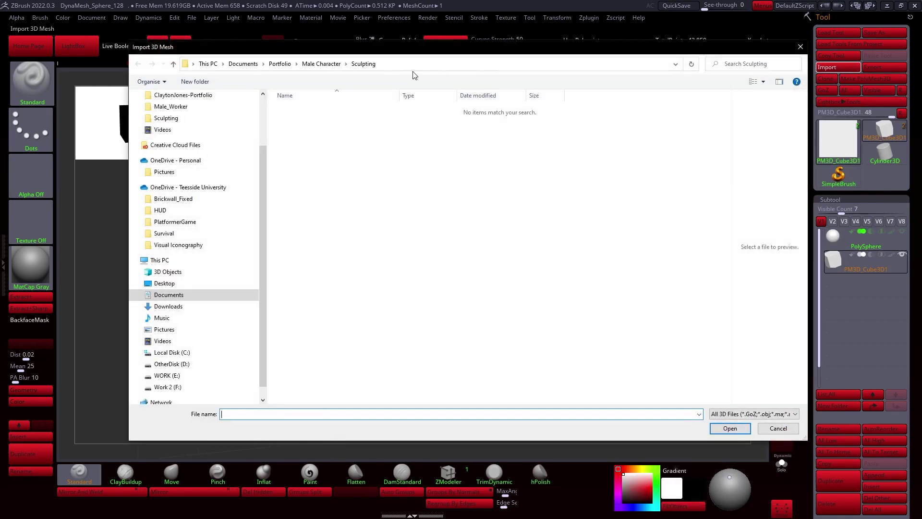
pyautogui.click(397, 69)
pyautogui.write('C:\\Users\\Nooie\\Documents\\ClayStorr\\Poly_Perfect_Video\\Series 1 - Hogwarts Wand\\EPI 6 - Wand Sculpting 1\\Wand Sculpting Files')
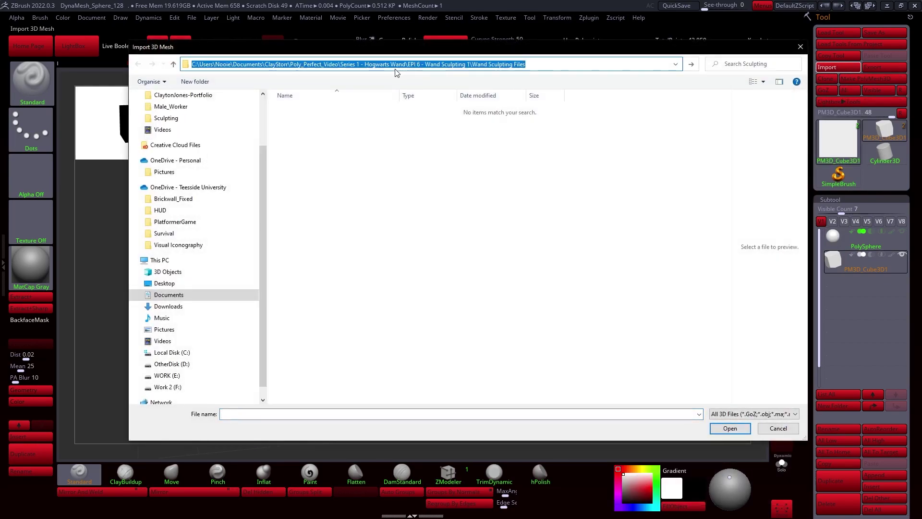
pyautogui.press('Return')
pyautogui.click(312, 110)
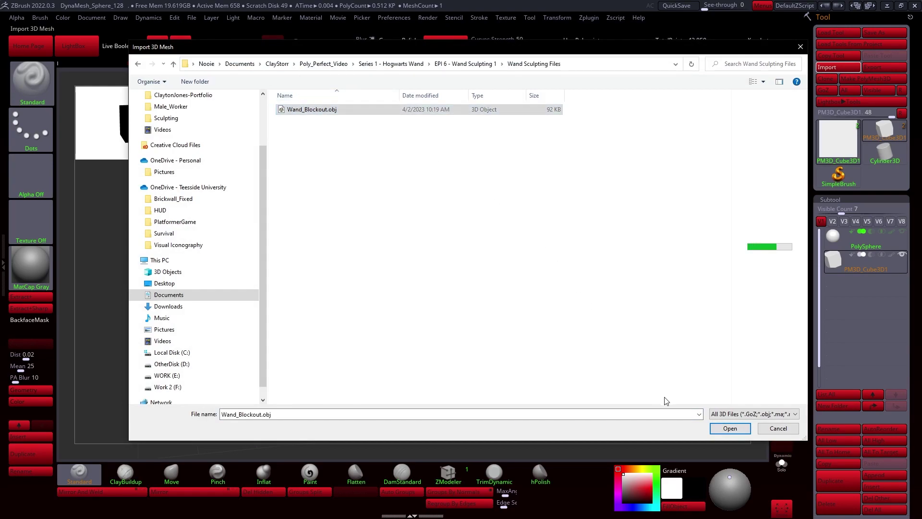
pyautogui.click(729, 427)
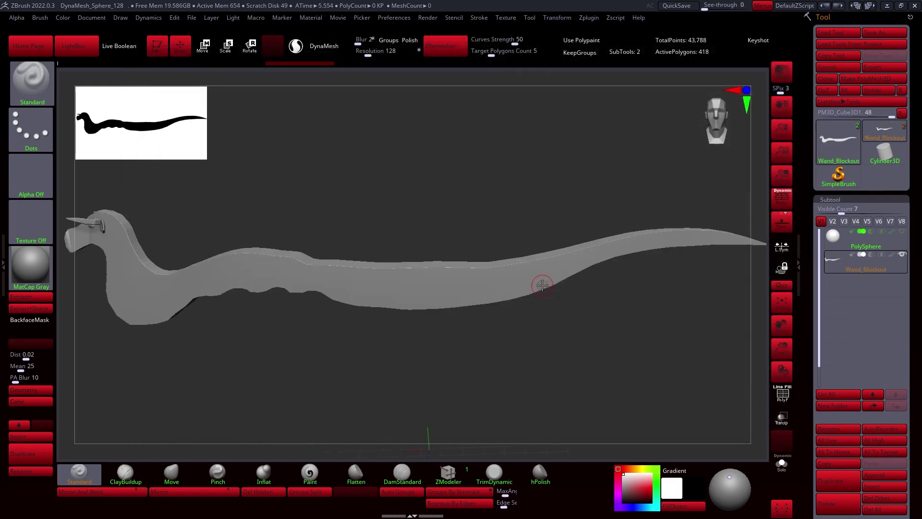
# Turn on the polyframe display for the imported wand blockout and inspect its mesh from head to tip.
pyautogui.moveTo(585, 339); pyautogui.dragTo(666, 346)
pyautogui.moveTo(779, 344); pyautogui.dragTo(780, 307)
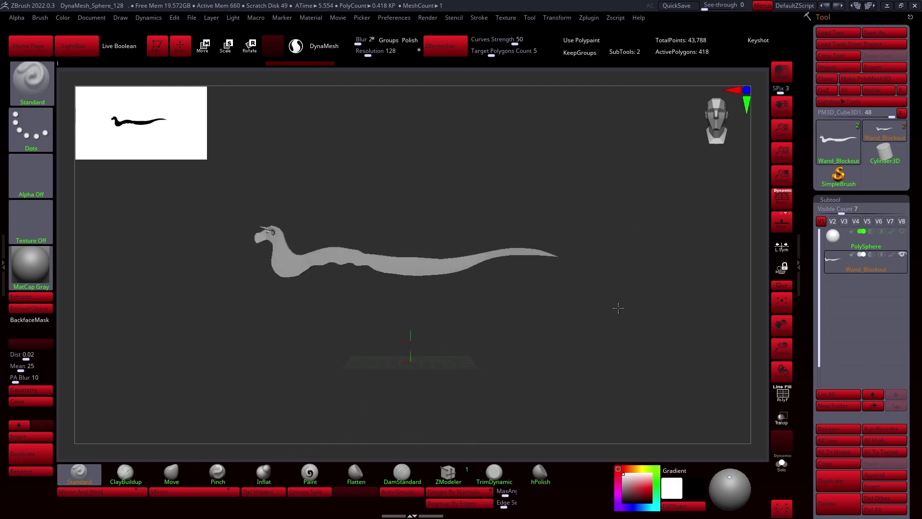
pyautogui.moveTo(618, 306); pyautogui.dragTo(580, 307)
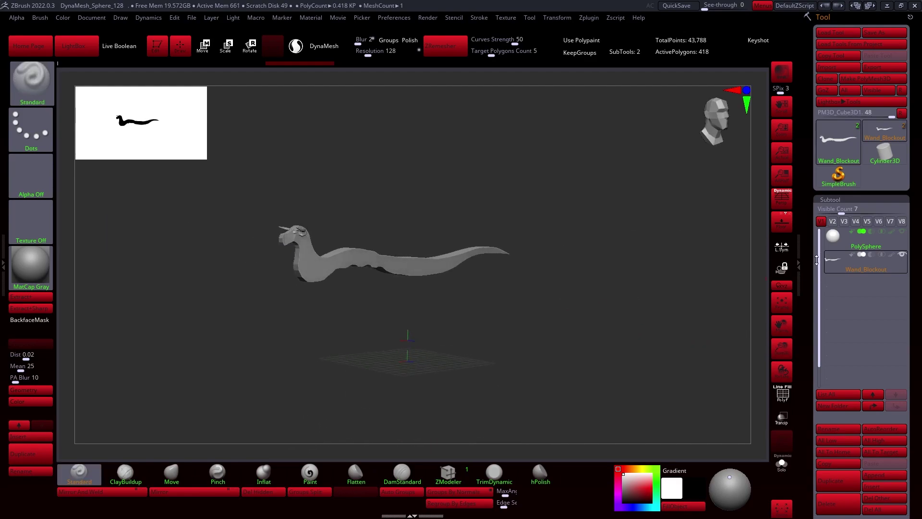
pyautogui.moveTo(613, 272)
pyautogui.mouseDown()
pyautogui.moveTo(600, 303)
pyautogui.moveTo(576, 286)
pyautogui.moveTo(590, 288)
pyautogui.mouseUp()
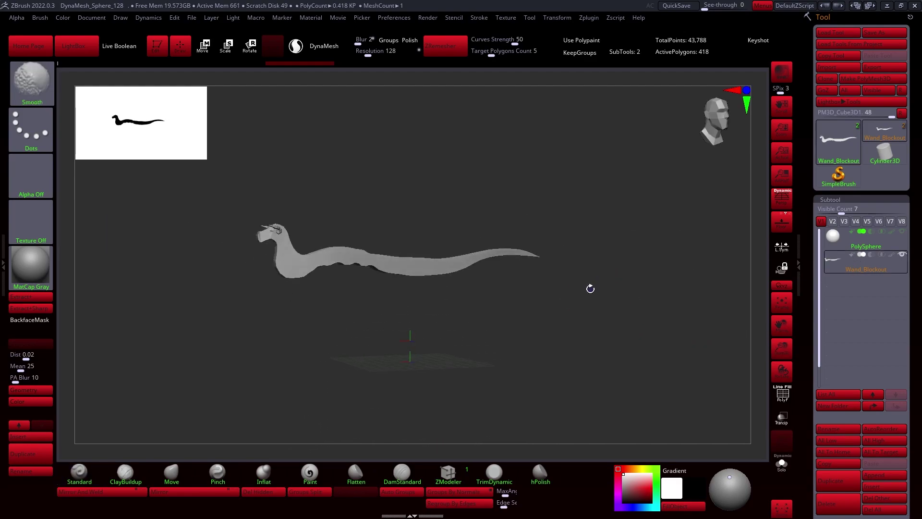
pyautogui.hotkey('shift', 'f')
pyautogui.moveTo(780, 342); pyautogui.dragTo(780, 372)
pyautogui.moveTo(525, 360)
pyautogui.mouseDown()
pyautogui.moveTo(650, 363)
pyautogui.moveTo(500, 358)
pyautogui.moveTo(516, 356)
pyautogui.moveTo(526, 374)
pyautogui.moveTo(535, 371)
pyautogui.mouseUp()
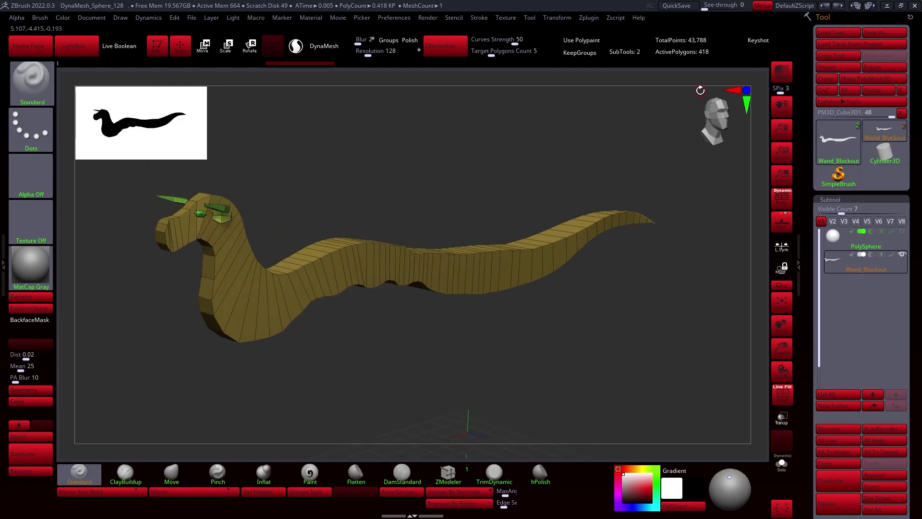
pyautogui.moveTo(546, 180); pyautogui.dragTo(344, 261)
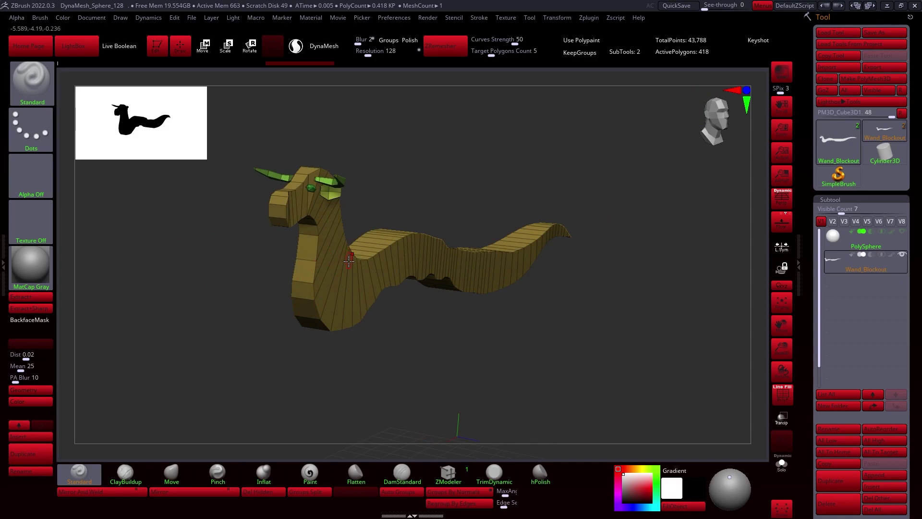
pyautogui.moveTo(442, 347); pyautogui.dragTo(496, 257)
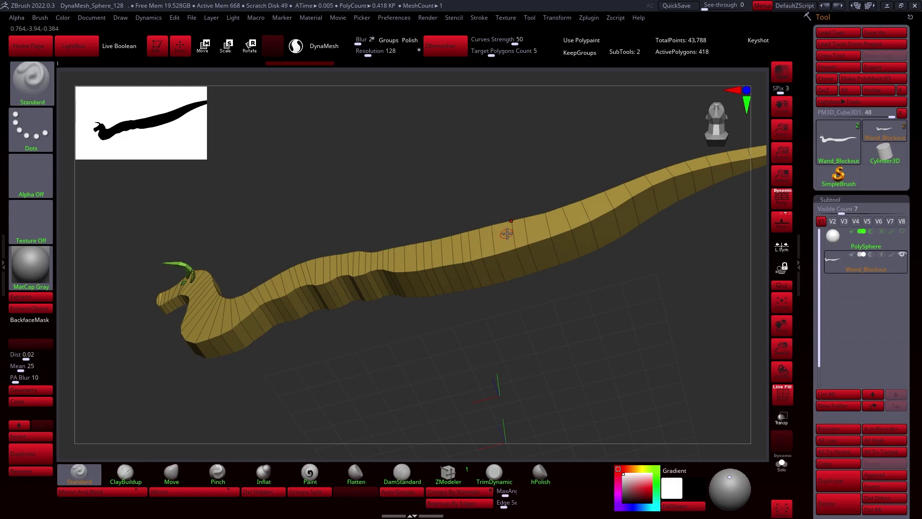
pyautogui.moveTo(522, 325); pyautogui.dragTo(414, 343)
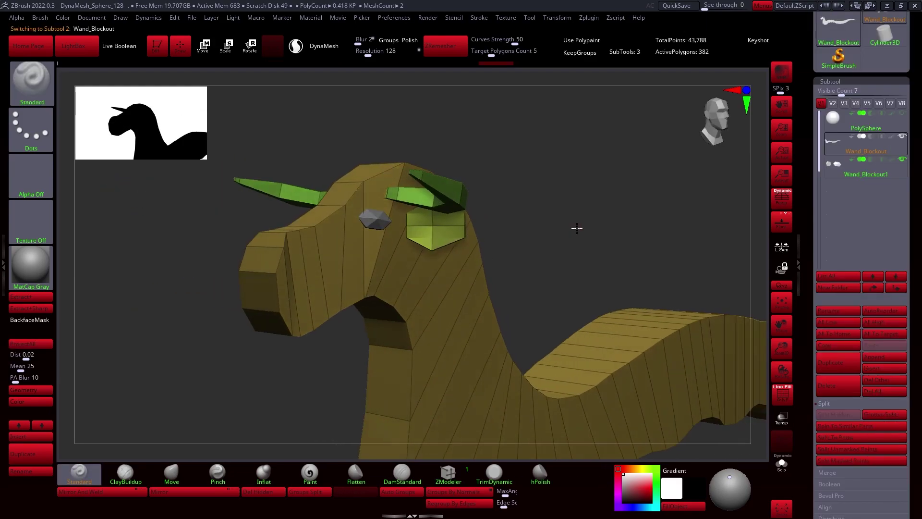
pyautogui.press('d')
pyautogui.click(490, 175)
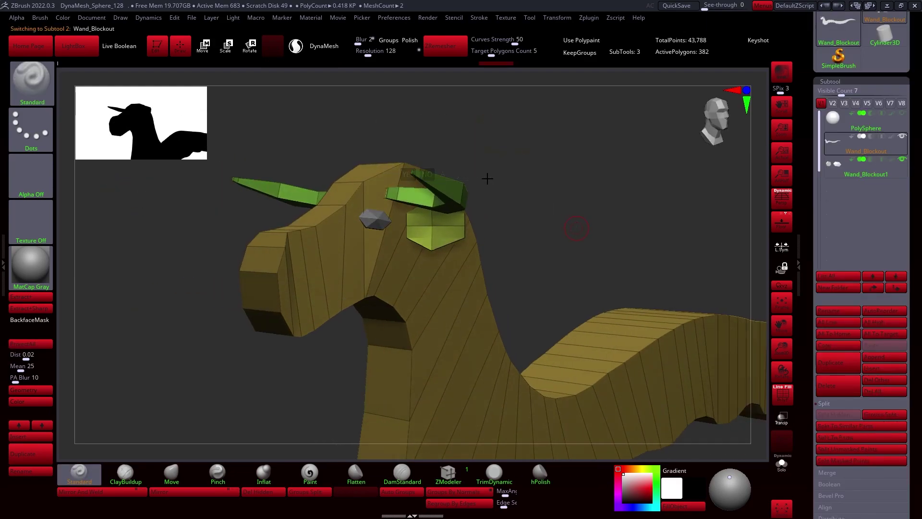
# Frame the whole wand with the polyframe display off and inspect the smoothed blockout from head to tip.
pyautogui.moveTo(570, 200); pyautogui.dragTo(590, 221)
pyautogui.press('f')
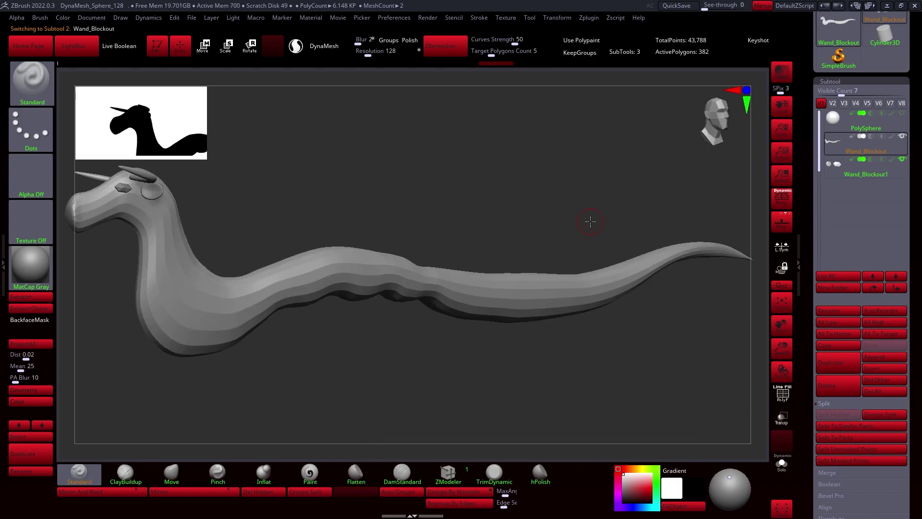
pyautogui.moveTo(496, 210); pyautogui.dragTo(526, 233)
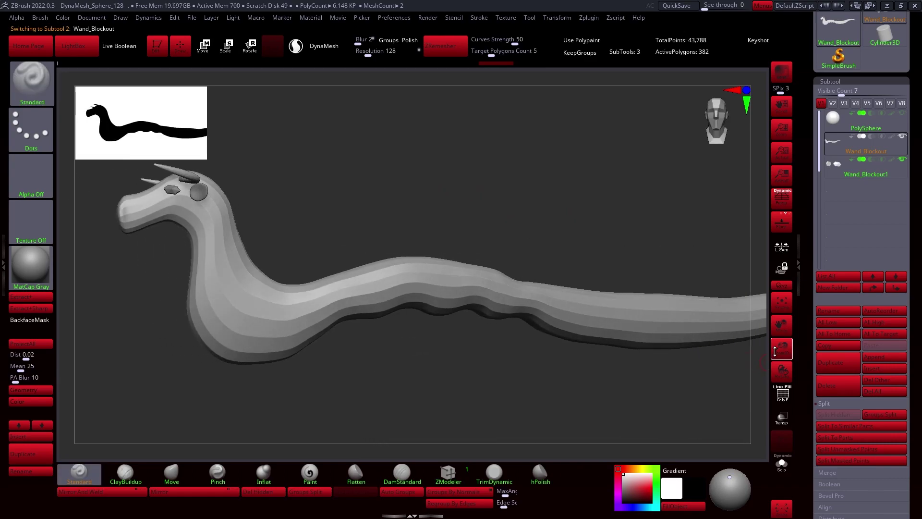
pyautogui.moveTo(775, 351); pyautogui.dragTo(771, 308)
pyautogui.moveTo(622, 274); pyautogui.dragTo(504, 293)
pyautogui.keyDown('alt'); pyautogui.moveTo(504, 293); pyautogui.dragTo(568, 317); pyautogui.keyUp('alt')
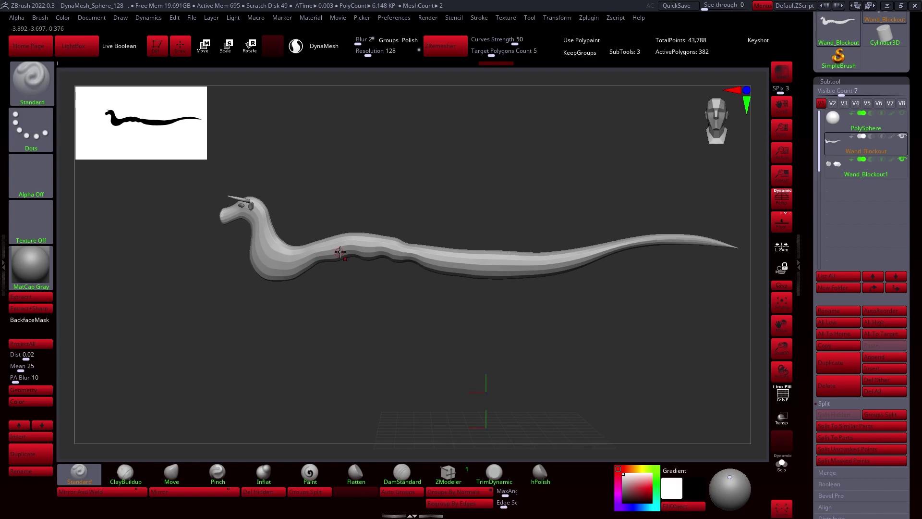
pyautogui.moveTo(444, 288); pyautogui.dragTo(492, 333)
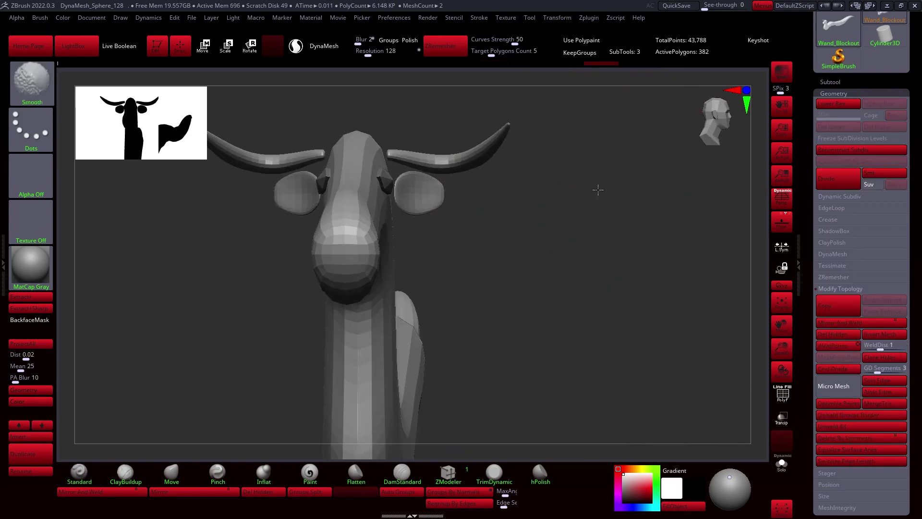
# Select the wand body subtool, subdivide it into a dense smooth mesh and reshape the bull's head with the Move brush.
pyautogui.keyDown('alt'); pyautogui.click(405, 206); pyautogui.keyUp('alt')
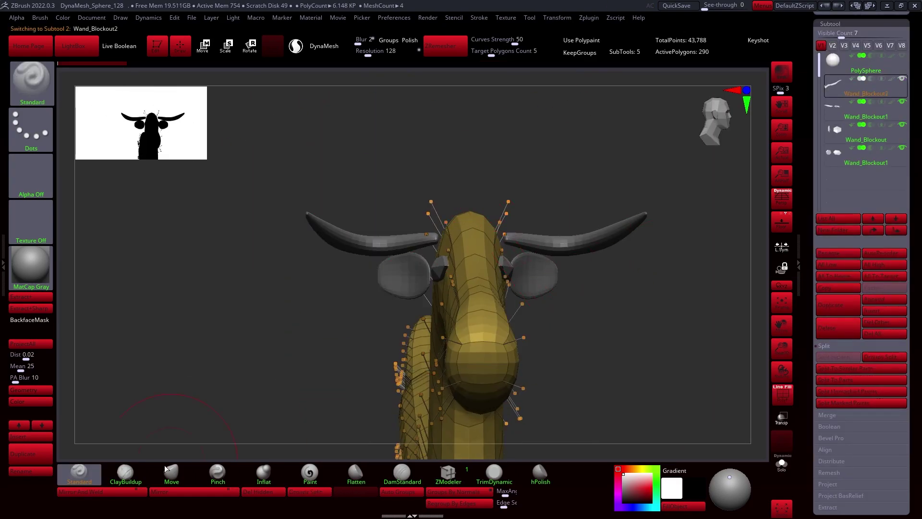
pyautogui.moveTo(528, 336); pyautogui.dragTo(593, 366)
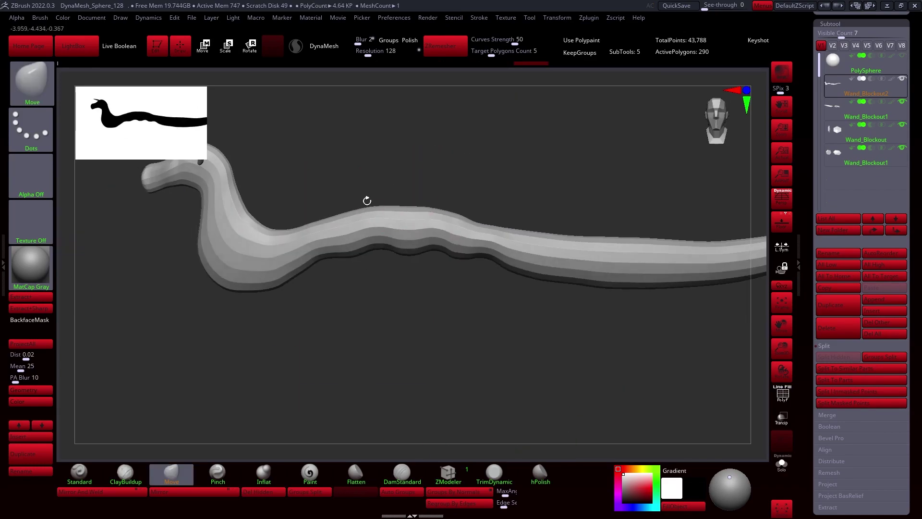
pyautogui.moveTo(365, 202); pyautogui.dragTo(386, 317)
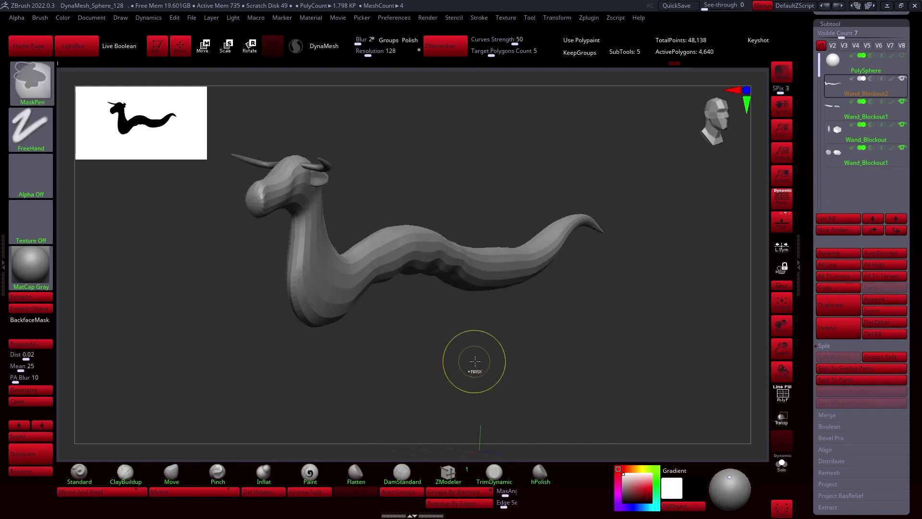
pyautogui.moveTo(473, 360)
pyautogui.mouseDown()
pyautogui.moveTo(251, 372)
pyautogui.moveTo(446, 221)
pyautogui.moveTo(372, 350)
pyautogui.mouseUp()
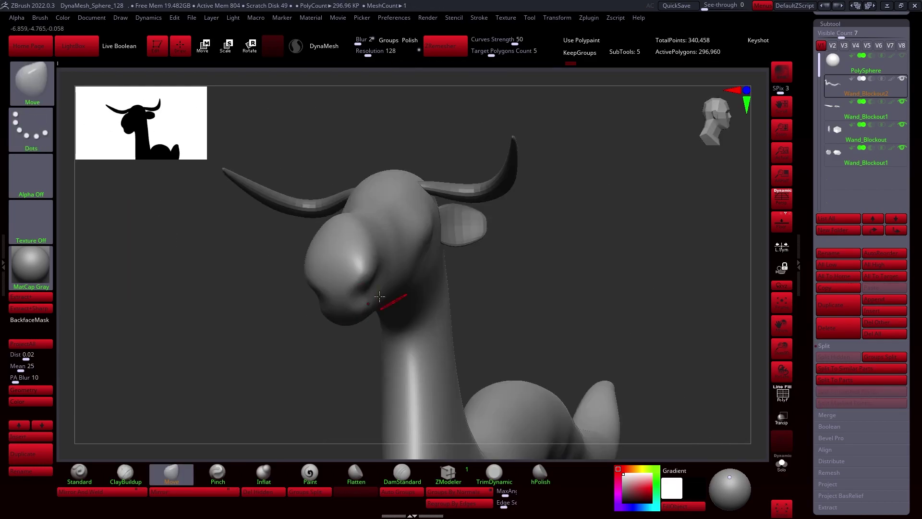
pyautogui.moveTo(391, 305)
pyautogui.mouseDown()
pyautogui.moveTo(325, 232)
pyautogui.moveTo(394, 358)
pyautogui.moveTo(329, 288)
pyautogui.moveTo(374, 360)
pyautogui.moveTo(466, 371)
pyautogui.moveTo(441, 251)
pyautogui.moveTo(353, 262)
pyautogui.moveTo(373, 262)
pyautogui.mouseUp()
pyautogui.press('space')
pyautogui.keyDown('shift'); pyautogui.moveTo(394, 288); pyautogui.dragTo(287, 262, button='right'); pyautogui.keyUp('shift')
# Select the horns subtool and adjust its placement on the head with the gizmo.
pyautogui.keyDown('alt'); pyautogui.click(416, 255); pyautogui.keyUp('alt')
pyautogui.press('w')
pyautogui.moveTo(286, 262); pyautogui.dragTo(300, 262)
pyautogui.hotkey('ctrl', 'z')
pyautogui.keyDown('alt'); pyautogui.moveTo(300, 261); pyautogui.dragTo(492, 240, button='right'); pyautogui.keyUp('alt')
pyautogui.moveTo(491, 168); pyautogui.dragTo(492, 243, button='right')
pyautogui.moveTo(492, 243); pyautogui.dragTo(533, 216)
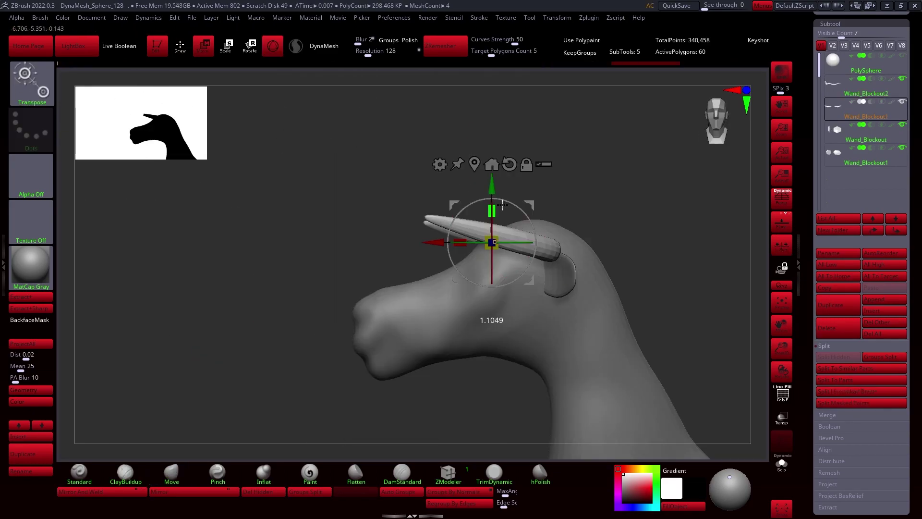
# Bend the horns into an upward curve with the Move brush.
pyautogui.press('q')
pyautogui.moveTo(533, 216); pyautogui.dragTo(460, 206, button='right')
pyautogui.moveTo(461, 207); pyautogui.dragTo(468, 199)
pyautogui.moveTo(468, 199)
pyautogui.mouseDown(button='right')
pyautogui.moveTo(432, 207)
pyautogui.moveTo(395, 144)
pyautogui.mouseUp(button='right')
# Select the wand body again and refine the head and neck shape with the Move brush.
pyautogui.keyDown('alt'); pyautogui.click(510, 262); pyautogui.keyUp('alt')
pyautogui.moveTo(510, 262); pyautogui.dragTo(501, 264)
pyautogui.keyDown('ctrl'); pyautogui.moveTo(502, 264); pyautogui.dragTo(492, 247, button='right'); pyautogui.keyUp('ctrl')
pyautogui.moveTo(492, 248); pyautogui.dragTo(492, 247, button='right')
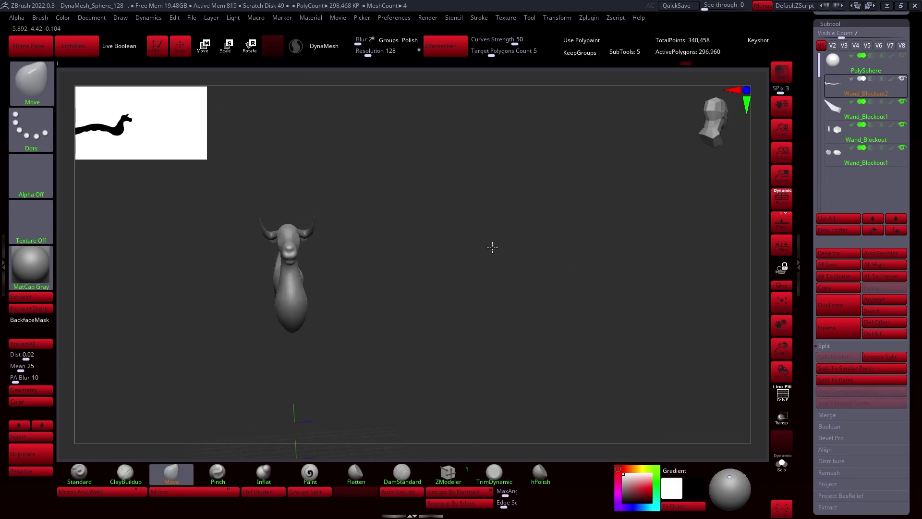
# Select the separate head parts and adjust their placement against the head from the front.
pyautogui.moveTo(439, 344)
pyautogui.mouseDown(button='right')
pyautogui.moveTo(480, 288)
pyautogui.moveTo(511, 201)
pyautogui.moveTo(473, 237)
pyautogui.moveTo(510, 215)
pyautogui.moveTo(395, 230)
pyautogui.moveTo(549, 203)
pyautogui.moveTo(461, 171)
pyautogui.moveTo(648, 329)
pyautogui.moveTo(638, 269)
pyautogui.moveTo(627, 279)
pyautogui.moveTo(592, 187)
pyautogui.moveTo(552, 178)
pyautogui.mouseUp(button='right')
pyautogui.press('w')
pyautogui.keyDown('alt'); pyautogui.click(456, 171); pyautogui.keyUp('alt')
pyautogui.press('q')
pyautogui.keyDown('alt'); pyautogui.click(472, 281); pyautogui.keyUp('alt')
pyautogui.keyDown('alt'); pyautogui.click(448, 170); pyautogui.keyUp('alt')
# Refine the throat and body silhouette of the wand with the Move brush from the side.
pyautogui.moveTo(634, 147)
pyautogui.mouseDown(button='right')
pyautogui.moveTo(624, 148)
pyautogui.moveTo(625, 249)
pyautogui.moveTo(397, 224)
pyautogui.moveTo(424, 208)
pyautogui.moveTo(561, 263)
pyautogui.moveTo(470, 304)
pyautogui.moveTo(617, 288)
pyautogui.moveTo(671, 298)
pyautogui.moveTo(639, 269)
pyautogui.moveTo(682, 288)
pyautogui.moveTo(665, 295)
pyautogui.moveTo(609, 251)
pyautogui.moveTo(592, 255)
pyautogui.moveTo(527, 230)
pyautogui.moveTo(205, 237)
pyautogui.mouseUp(button='right')
pyautogui.moveTo(382, 217); pyautogui.dragTo(474, 222, button='right')
pyautogui.moveTo(782, 349); pyautogui.dragTo(521, 208)
pyautogui.moveTo(521, 208); pyautogui.dragTo(583, 297, button='right')
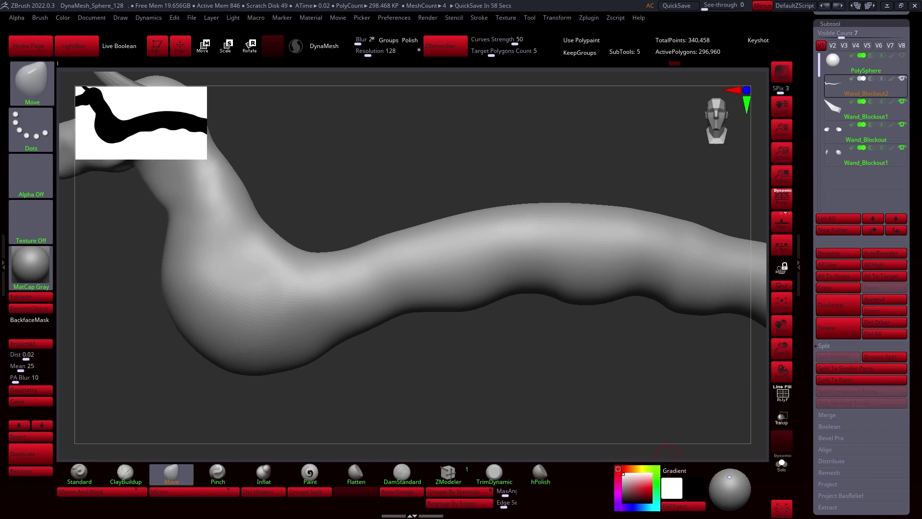
# Open the PureRef moodboard and examine the Taurus concept's hand grooves, sculpted fur, wooden details and bull head.
pyautogui.moveTo(921, 240)
pyautogui.mouseDown(button='right')
pyautogui.moveTo(474, 234)
pyautogui.moveTo(414, 216)
pyautogui.mouseUp(button='right')
pyautogui.scroll(6, 756, 247)
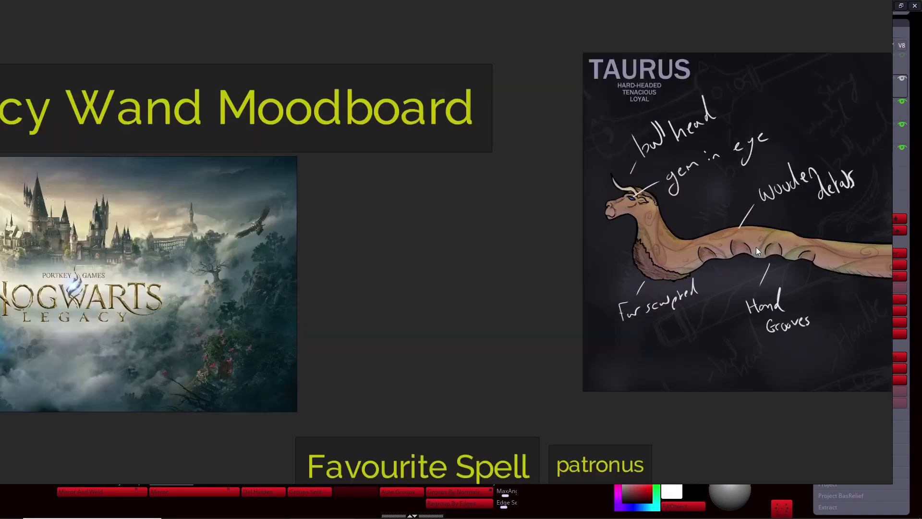
pyautogui.moveTo(740, 247); pyautogui.dragTo(577, 246, button='middle')
pyautogui.scroll(3, 578, 245)
pyautogui.moveTo(479, 262); pyautogui.dragTo(451, 278, button='middle')
pyautogui.scroll(-1, 450, 278)
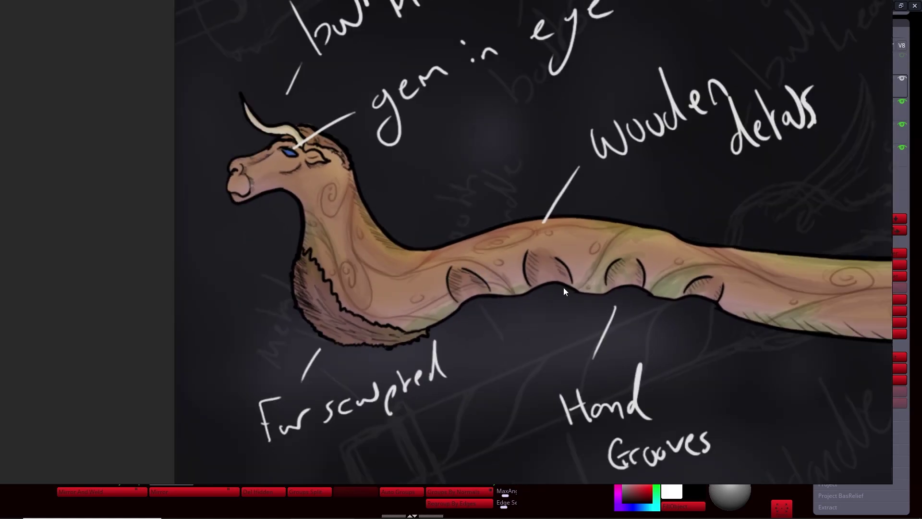
pyautogui.moveTo(563, 287); pyautogui.dragTo(561, 290, button='middle')
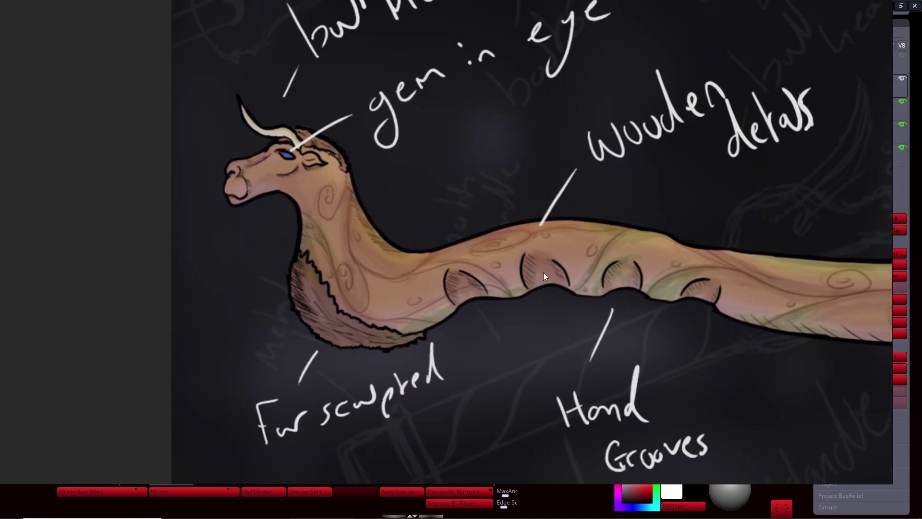
pyautogui.moveTo(695, 309); pyautogui.dragTo(598, 302, button='middle')
pyautogui.moveTo(472, 291); pyautogui.dragTo(639, 293, button='middle')
pyautogui.scroll(2, 400, 320)
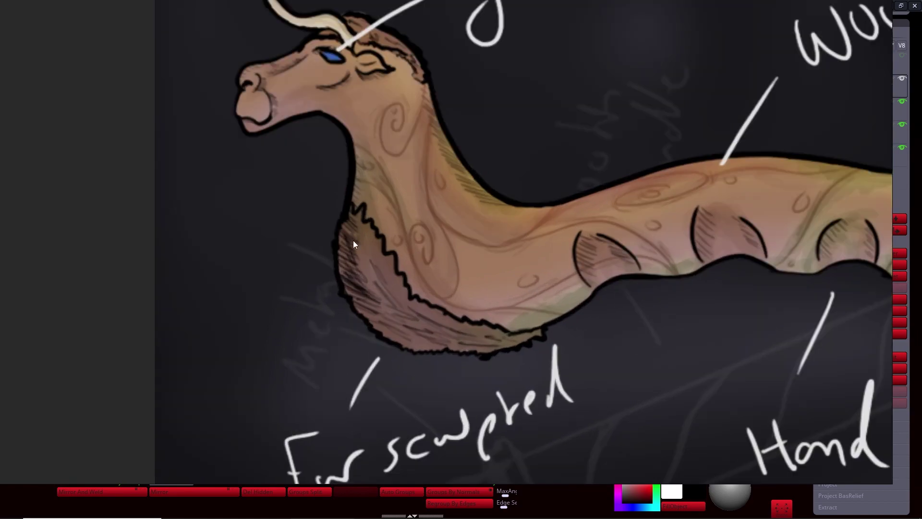
pyautogui.moveTo(447, 174); pyautogui.dragTo(534, 306, button='middle')
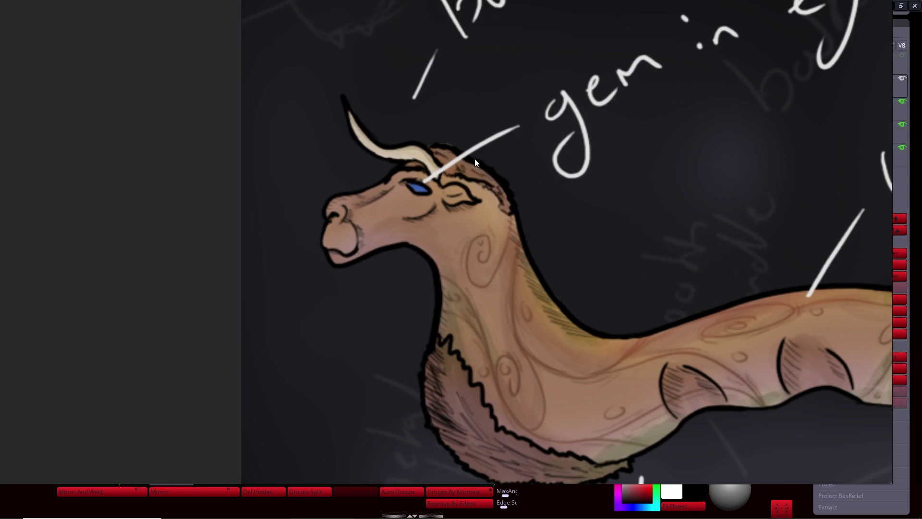
# Switch back to ZBrush, reshape the ears and adjust the horns' placement to match the concept.
pyautogui.hotkey('alt', 'Tab')
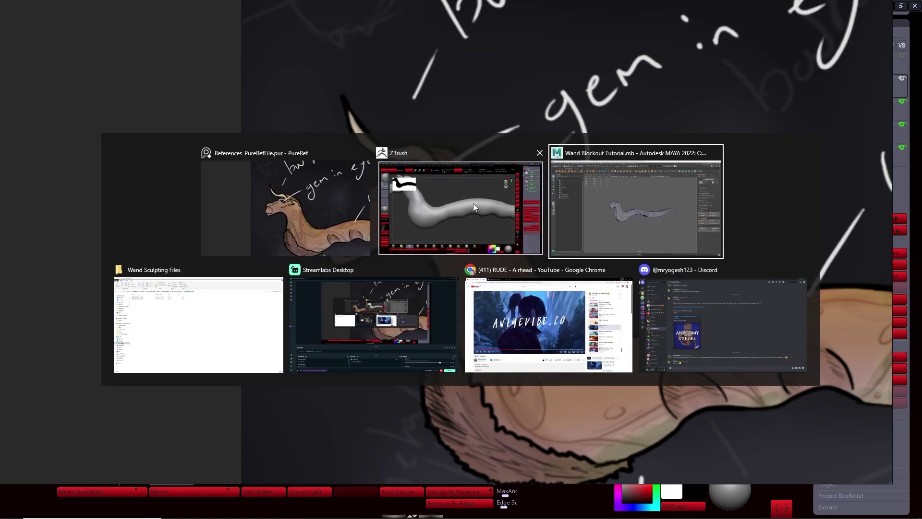
pyautogui.keyDown('alt'); pyautogui.click(393, 193); pyautogui.keyUp('alt')
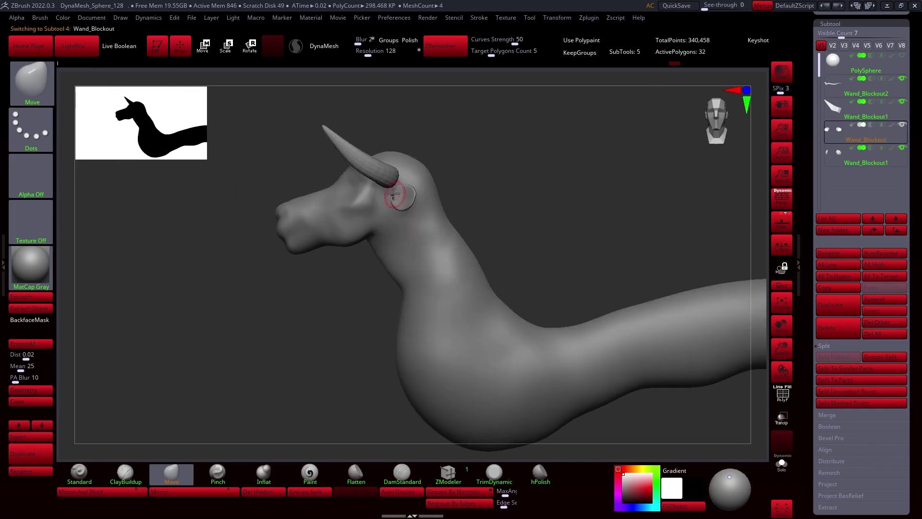
pyautogui.keyDown('alt'); pyautogui.click(403, 201); pyautogui.keyUp('alt')
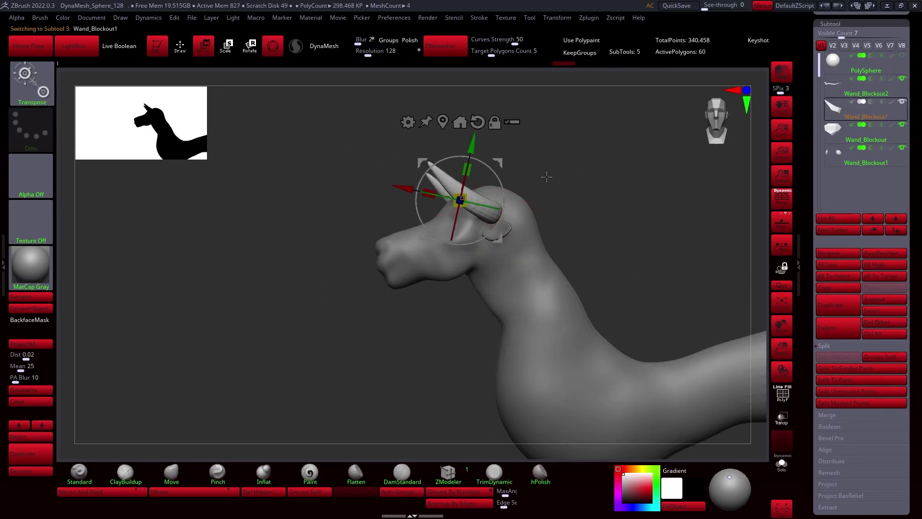
pyautogui.keyDown('alt'); pyautogui.click(495, 197); pyautogui.keyUp('alt')
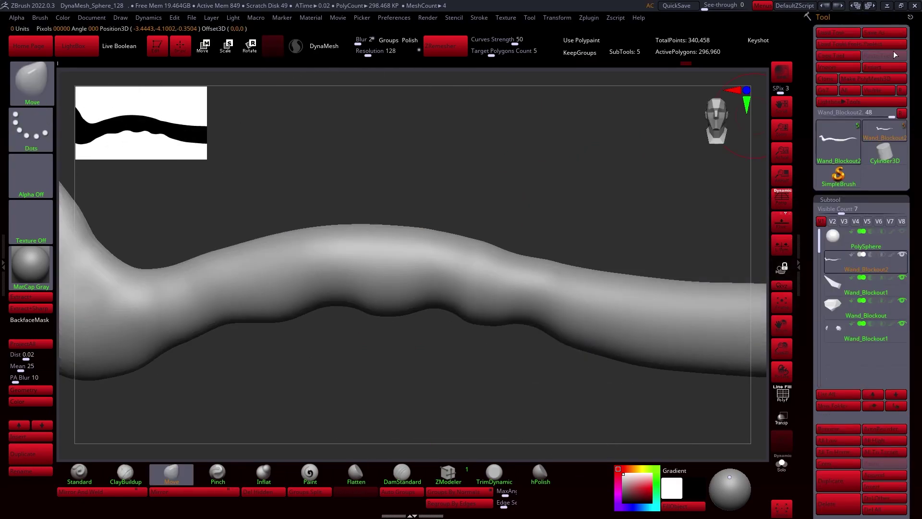
# Save the tool as Advanced_Blockout and sculpt four hand grooves along the underside of the wand body.
pyautogui.hotkey('ctrl', 's')
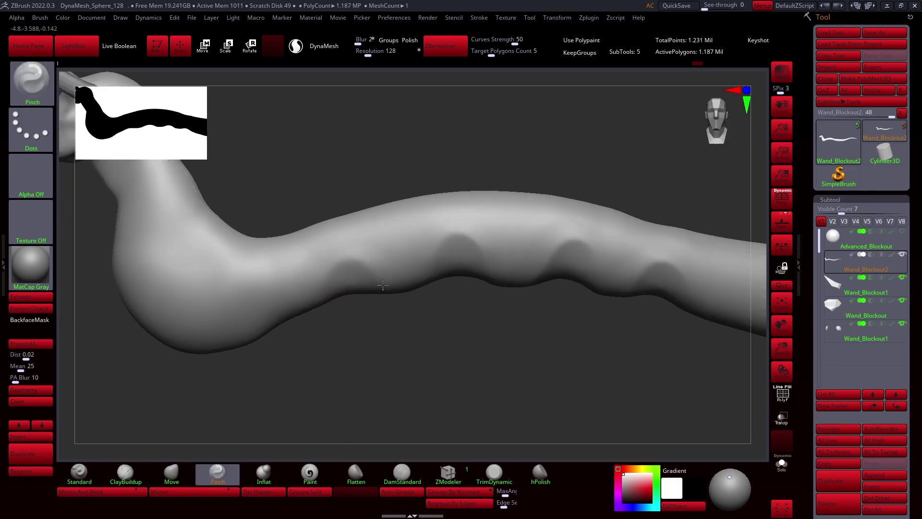
pyautogui.moveTo(446, 343); pyautogui.dragTo(467, 378)
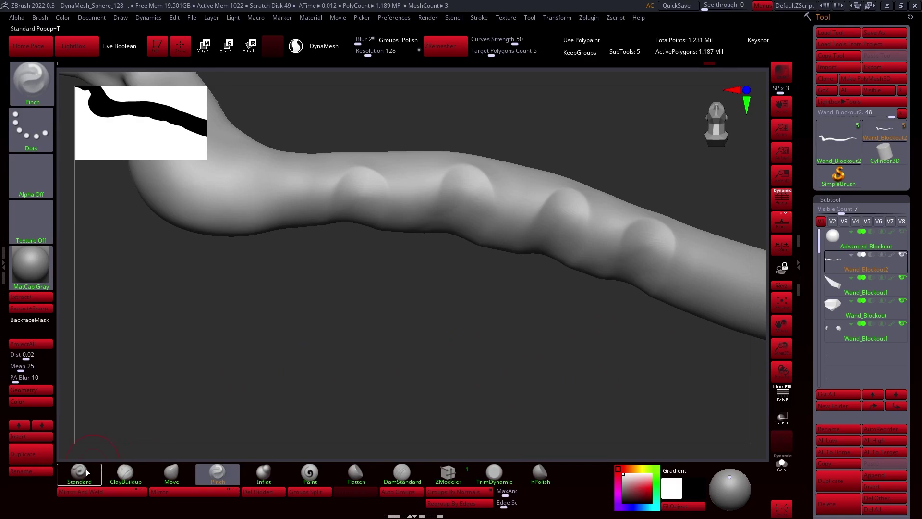
pyautogui.press('space')
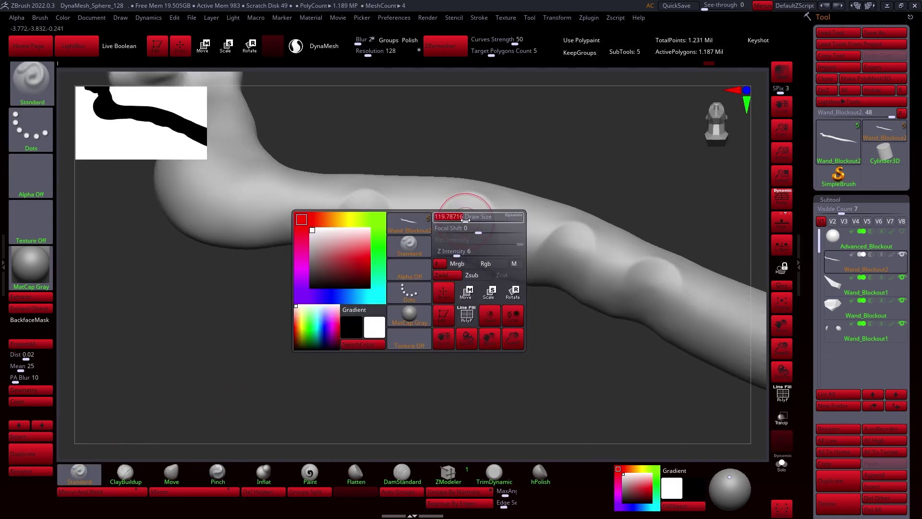
pyautogui.moveTo(451, 312)
pyautogui.mouseDown()
pyautogui.moveTo(437, 375)
pyautogui.moveTo(574, 252)
pyautogui.moveTo(533, 323)
pyautogui.moveTo(534, 385)
pyautogui.moveTo(685, 377)
pyautogui.mouseUp()
pyautogui.moveTo(480, 384)
pyautogui.keyDown('alt'); pyautogui.mouseDown()
pyautogui.moveTo(578, 379)
pyautogui.moveTo(701, 390)
pyautogui.mouseUp(); pyautogui.keyUp('alt')
# Flatten the neck and body surfaces with the Flatten brush and smooth the wand toward its tapered tip.
pyautogui.press('b')
pyautogui.press('f')
pyautogui.press('l')
pyautogui.moveTo(520, 233)
pyautogui.keyDown('shift'); pyautogui.mouseDown(button='right')
pyautogui.moveTo(560, 261)
pyautogui.moveTo(324, 175)
pyautogui.mouseUp(button='right'); pyautogui.keyUp('shift')
pyautogui.keyDown('ctrl'); pyautogui.moveTo(169, 189); pyautogui.dragTo(269, 327); pyautogui.keyUp('ctrl')
pyautogui.moveTo(365, 235); pyautogui.dragTo(370, 261, button='right')
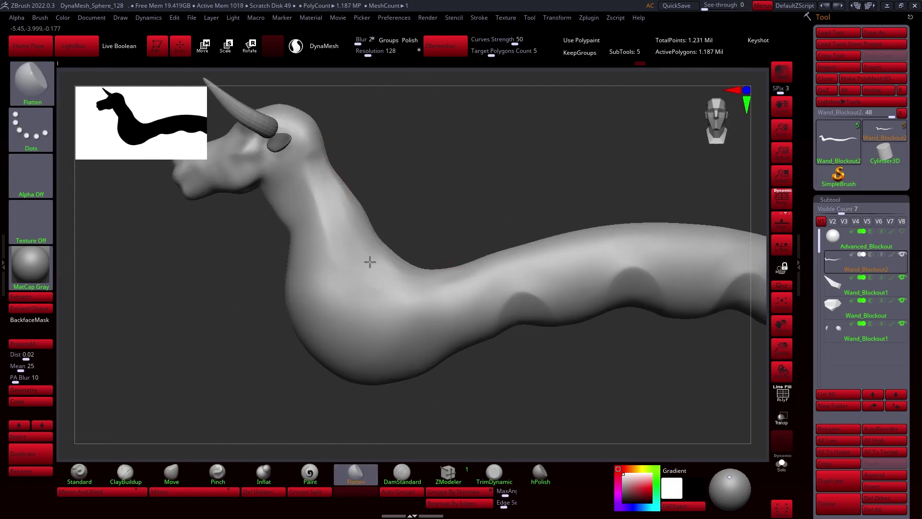
pyautogui.moveTo(477, 279)
pyautogui.mouseDown(button='right')
pyautogui.moveTo(463, 384)
pyautogui.moveTo(361, 196)
pyautogui.moveTo(523, 278)
pyautogui.moveTo(476, 221)
pyautogui.moveTo(506, 377)
pyautogui.moveTo(500, 164)
pyautogui.moveTo(650, 177)
pyautogui.moveTo(567, 214)
pyautogui.moveTo(298, 297)
pyautogui.mouseUp(button='right')
pyautogui.moveTo(661, 224)
pyautogui.keyDown('alt'); pyautogui.mouseDown(button='right')
pyautogui.moveTo(428, 300)
pyautogui.moveTo(464, 299)
pyautogui.mouseUp(button='right'); pyautogui.keyUp('alt')
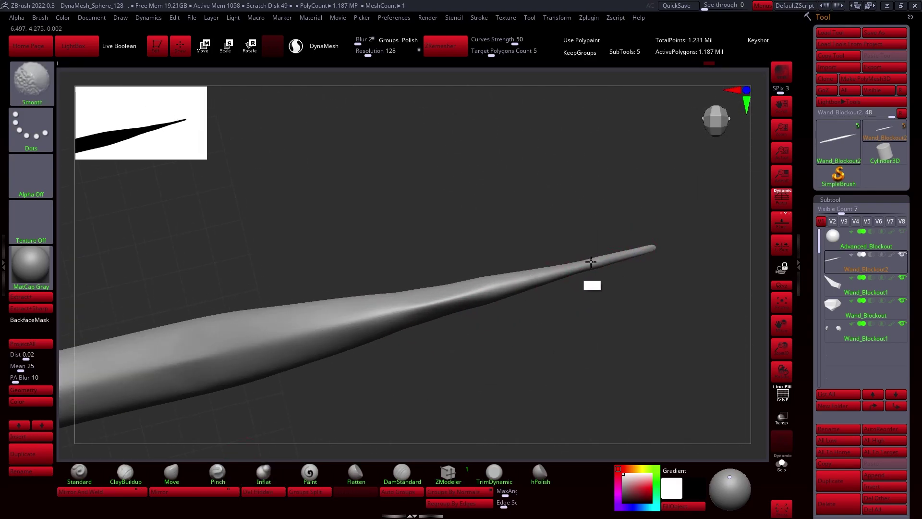
pyautogui.moveTo(591, 262)
pyautogui.mouseDown(button='right')
pyautogui.moveTo(415, 323)
pyautogui.moveTo(590, 397)
pyautogui.moveTo(518, 251)
pyautogui.moveTo(579, 394)
pyautogui.mouseUp(button='right')
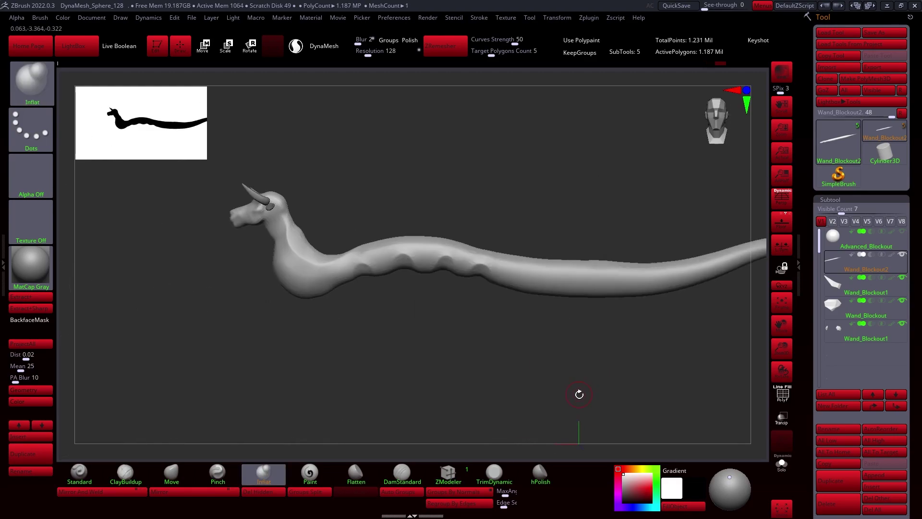
# Define a ridge down the side of the neck and chest with the Inflat and Pinch brushes.
pyautogui.moveTo(579, 395); pyautogui.dragTo(501, 353)
pyautogui.rightClick(313, 223)
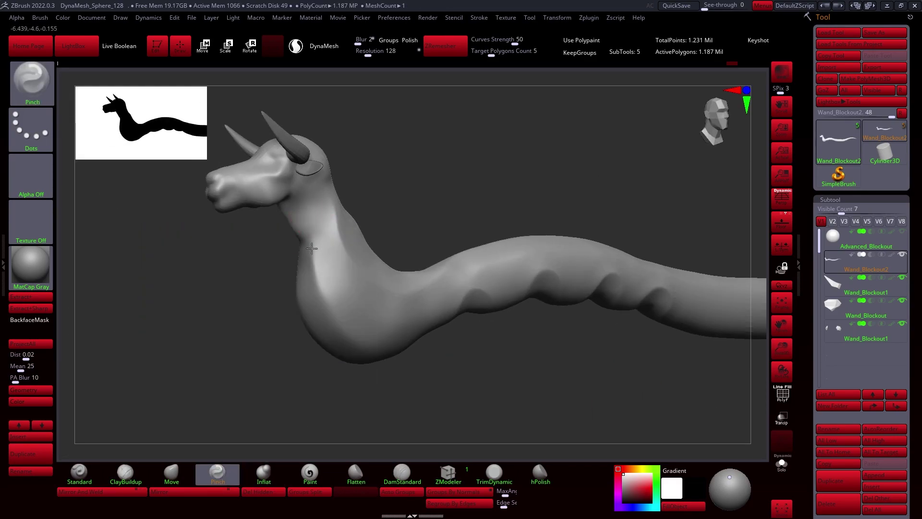
pyautogui.moveTo(336, 339)
pyautogui.mouseDown(button='right')
pyautogui.moveTo(383, 364)
pyautogui.moveTo(482, 356)
pyautogui.mouseUp(button='right')
pyautogui.moveTo(482, 356); pyautogui.dragTo(330, 317)
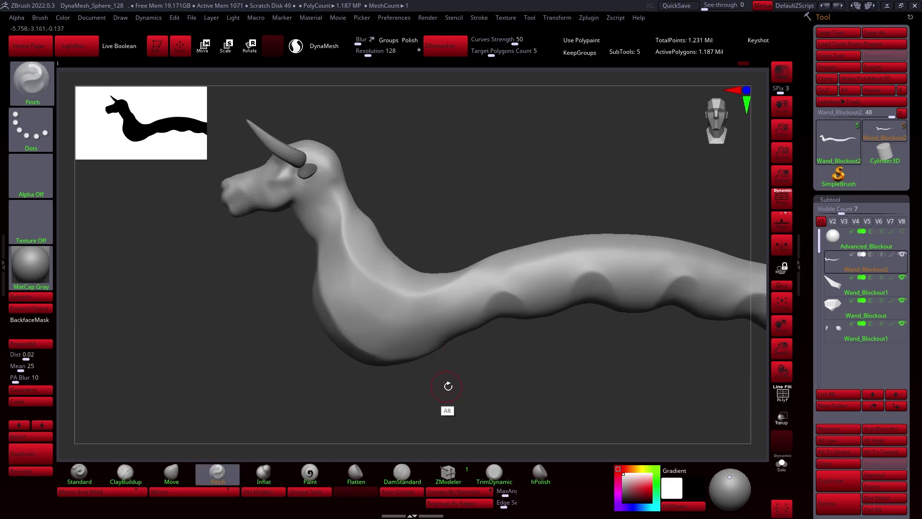
# Sharpen the brow, eye socket and muzzle forms of the bull's head with the Pinch brush.
pyautogui.moveTo(448, 386); pyautogui.dragTo(556, 215, button='right')
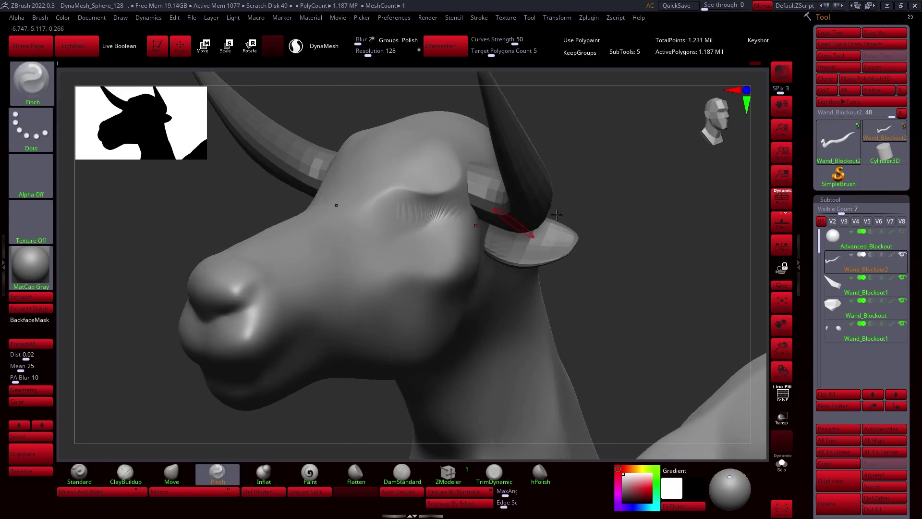
pyautogui.moveTo(557, 214); pyautogui.dragTo(404, 259)
pyautogui.moveTo(388, 329); pyautogui.dragTo(462, 253, button='right')
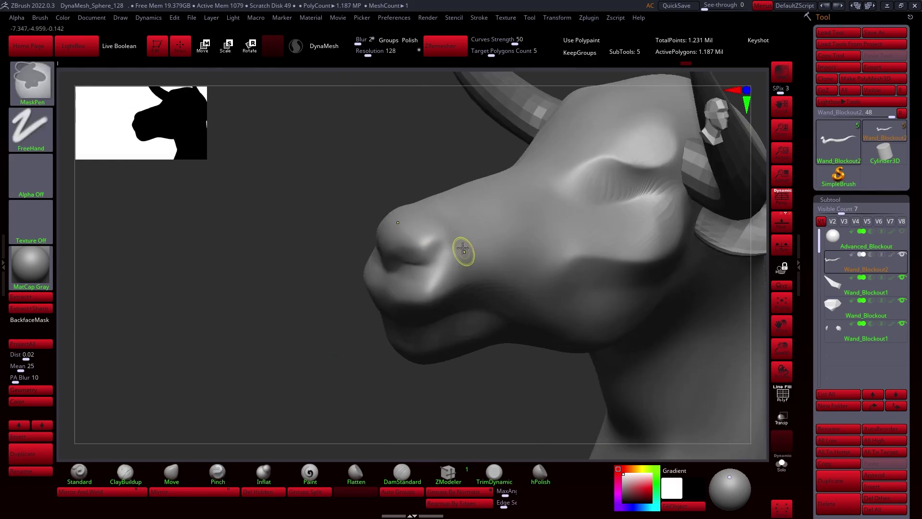
# Select the horns and refine their placement and shape on the head with the gizmo and Move brush.
pyautogui.press('f')
pyautogui.moveTo(504, 401); pyautogui.dragTo(653, 390)
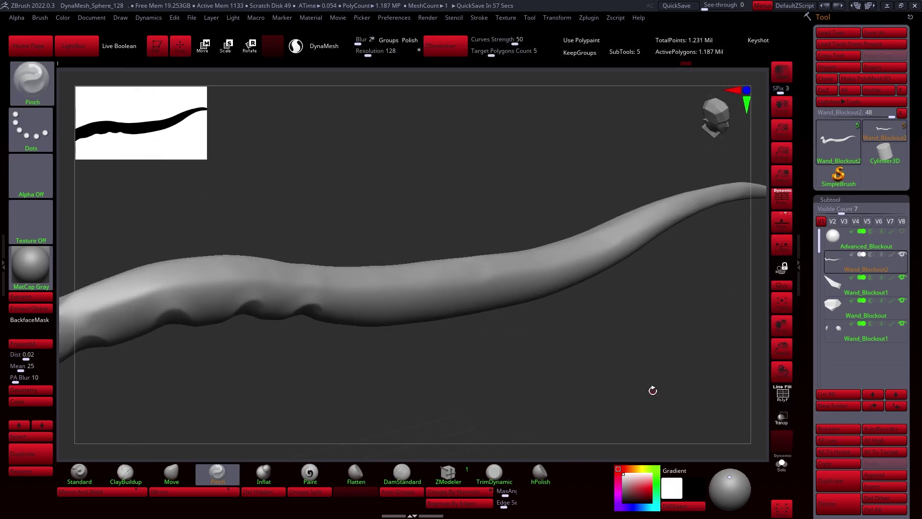
pyautogui.moveTo(653, 389); pyautogui.dragTo(500, 301)
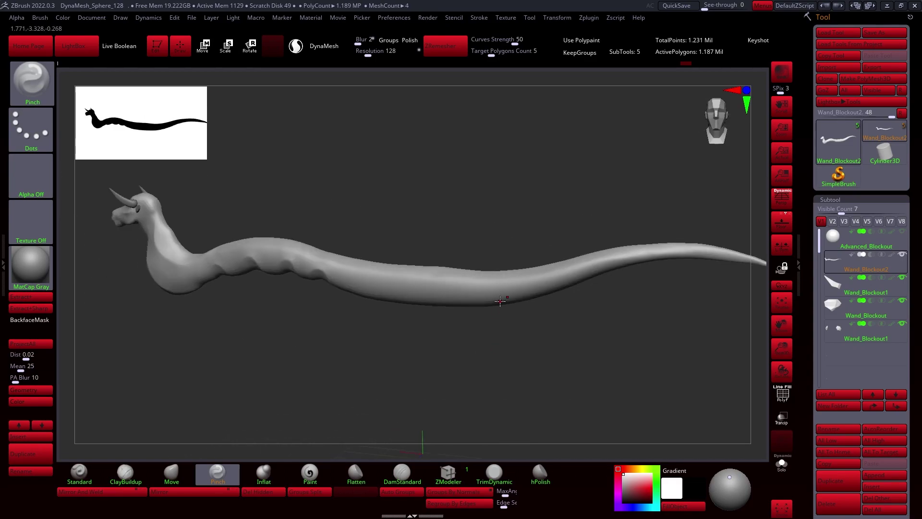
pyautogui.moveTo(494, 296); pyautogui.dragTo(317, 257, button='right')
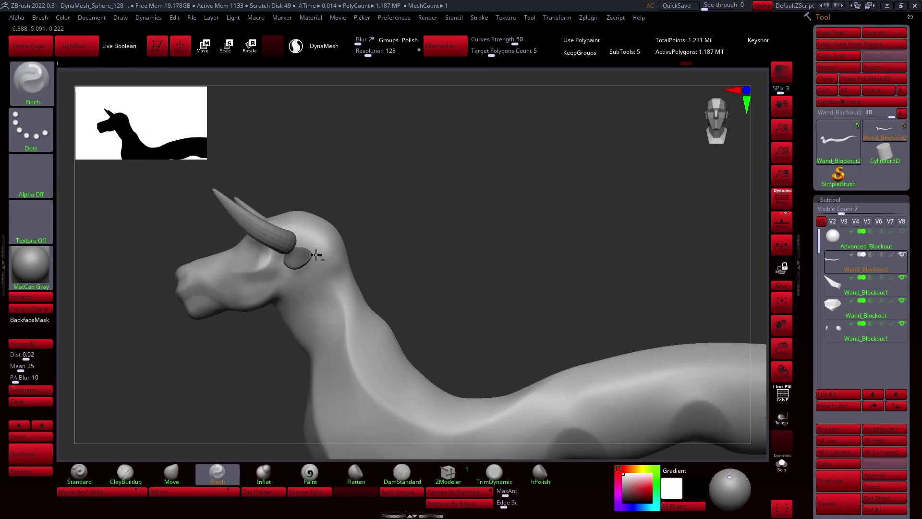
pyautogui.keyDown('alt'); pyautogui.click(288, 240); pyautogui.keyUp('alt')
pyautogui.press('w')
pyautogui.moveTo(336, 182)
pyautogui.mouseDown(button='right')
pyautogui.moveTo(503, 185)
pyautogui.moveTo(484, 222)
pyautogui.mouseUp(button='right')
pyautogui.press('q')
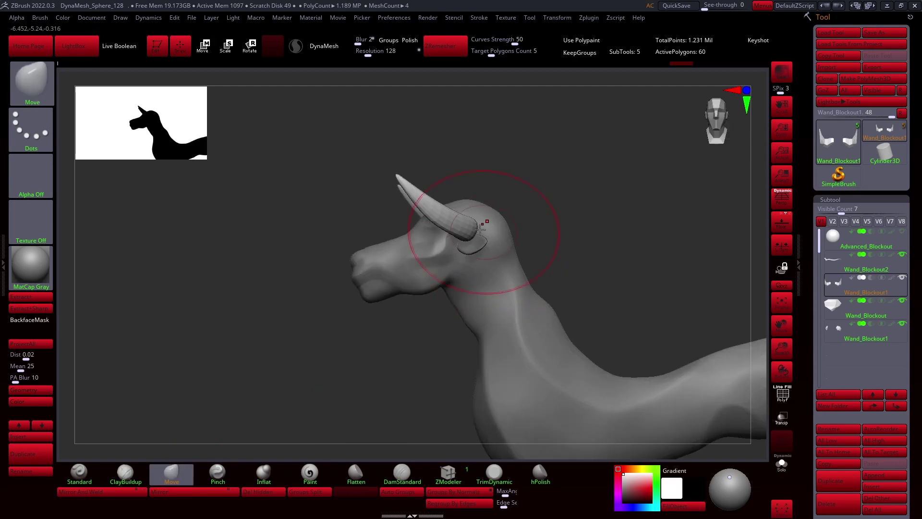
pyautogui.moveTo(576, 238)
pyautogui.keyDown('alt'); pyautogui.mouseDown(button='right')
pyautogui.moveTo(525, 226)
pyautogui.moveTo(573, 203)
pyautogui.mouseUp(button='right'); pyautogui.keyUp('alt')
pyautogui.keyDown('alt'); pyautogui.click(424, 226); pyautogui.keyUp('alt')
pyautogui.press('w')
pyautogui.press('q')
pyautogui.moveTo(485, 225); pyautogui.dragTo(556, 206, button='right')
# Frame the model and review the sculpted wand's overall form.
pyautogui.press('f')
pyautogui.press('f')
pyautogui.keyDown('ctrl'); pyautogui.moveTo(672, 269); pyautogui.dragTo(703, 323, button='right'); pyautogui.keyUp('ctrl')
pyautogui.moveTo(703, 323); pyautogui.dragTo(639, 249)
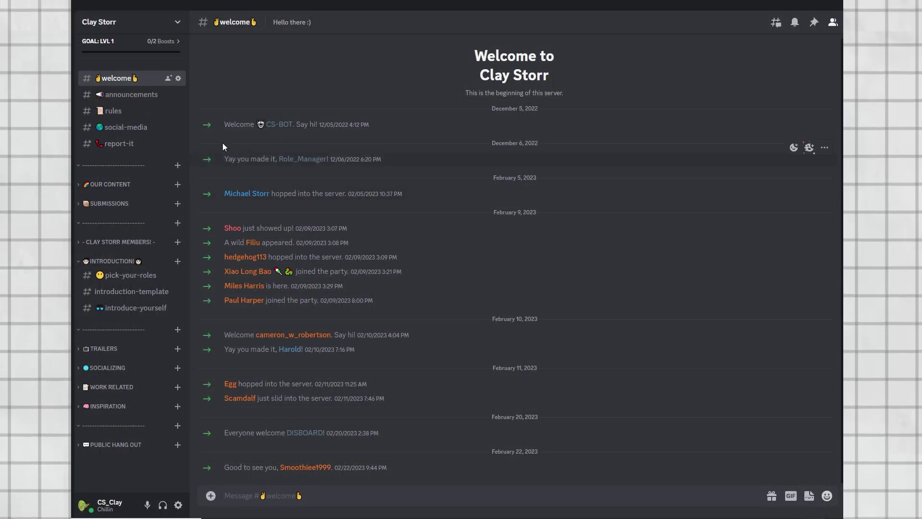
# In Discord, look through the server's rules channel and the role options in the pick-your-roles channel.
pyautogui.click(129, 111)
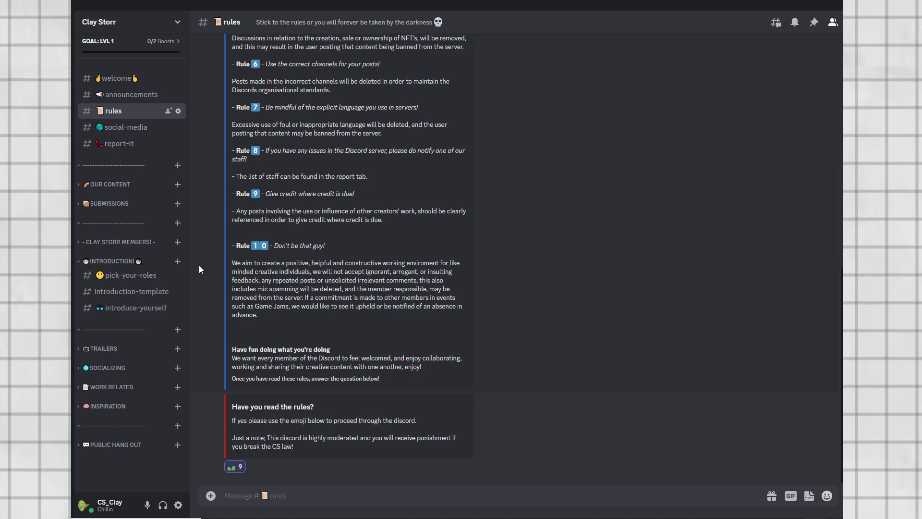
pyautogui.click(138, 278)
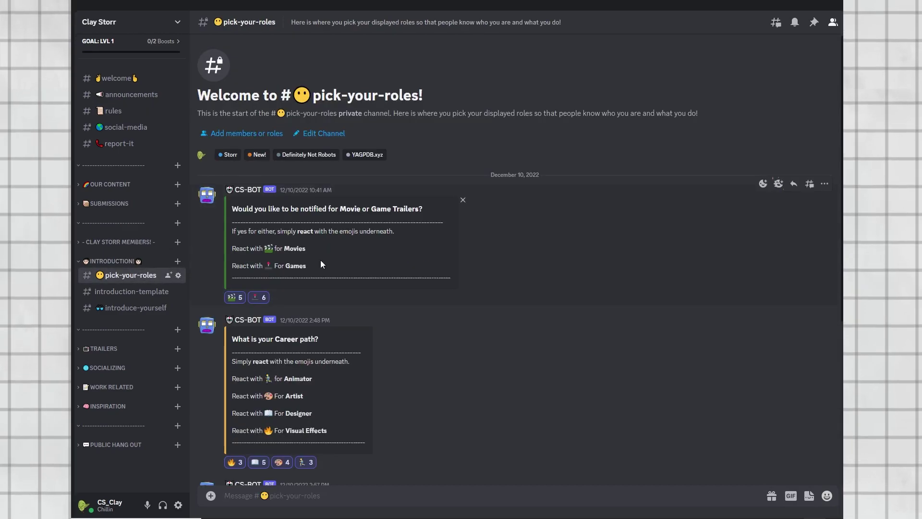
pyautogui.moveTo(841, 225); pyautogui.dragTo(831, 401)
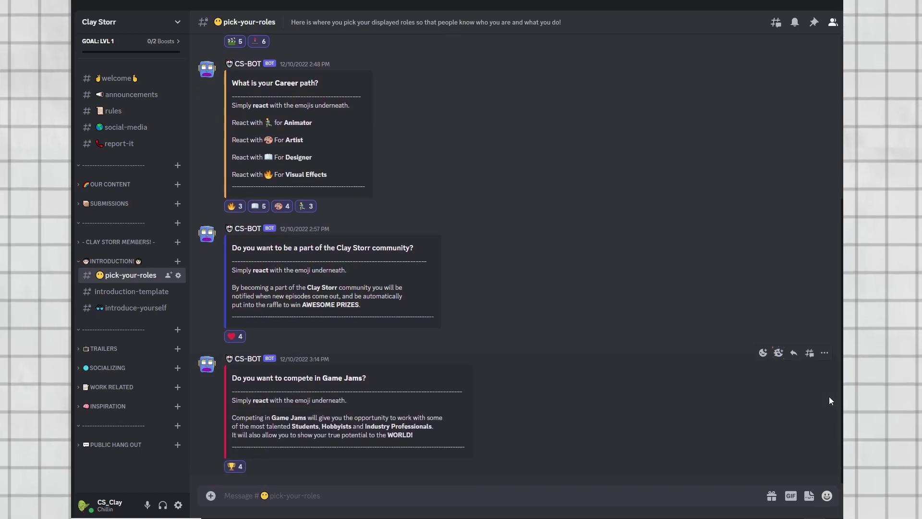